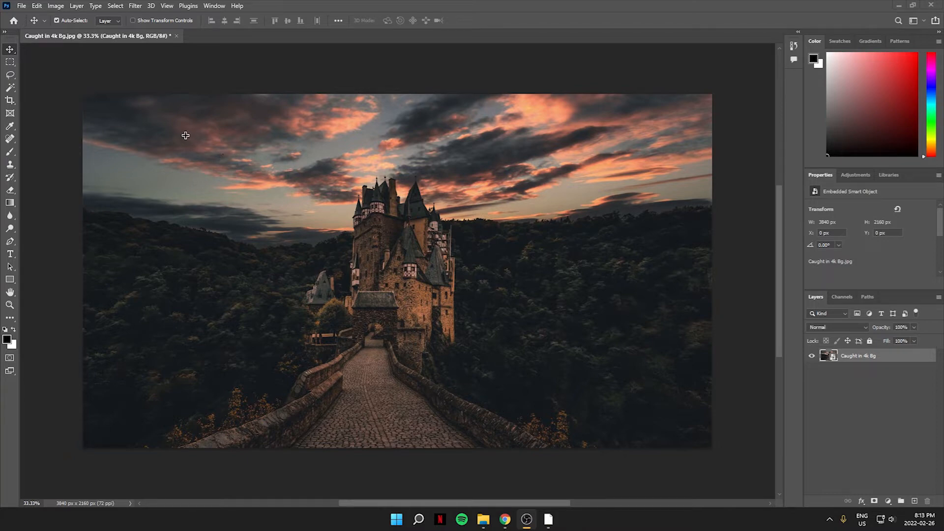
Step: Open the Camera Raw Filter on the castle photo and expand the Basic adjustments
left_click(136, 6)
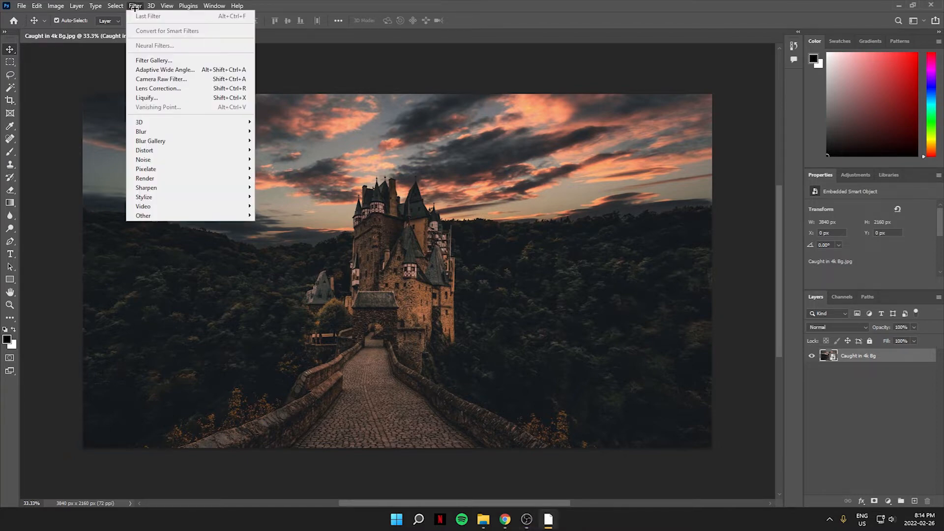
left_click(203, 79)
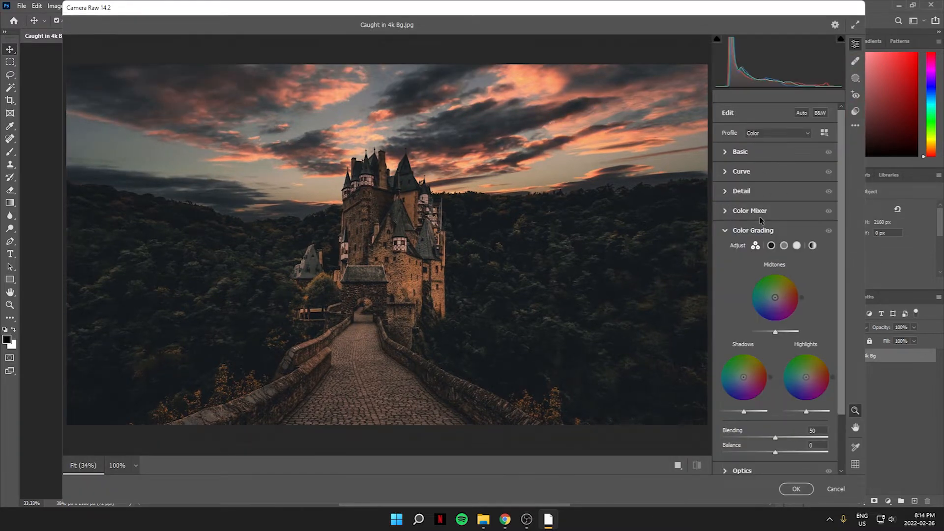
left_click(727, 153)
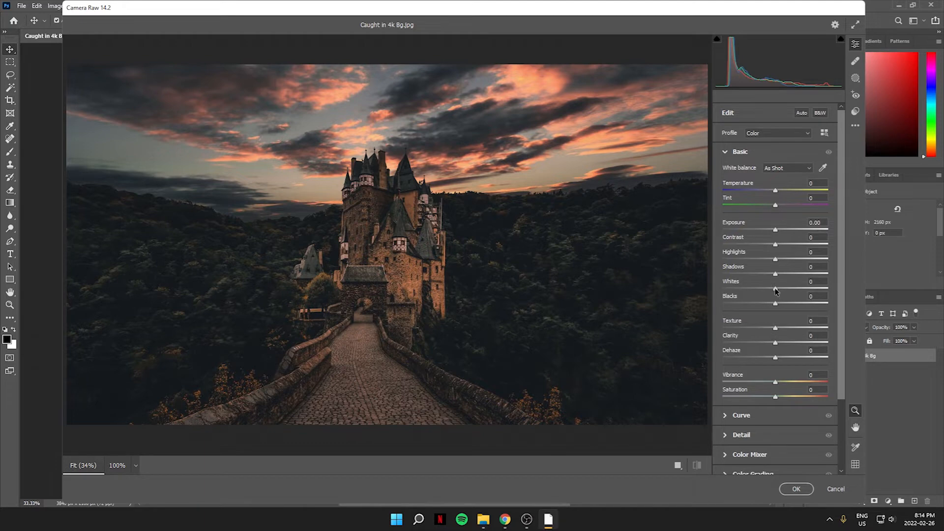
Step: Set Whites to +72 and Blacks to +49 in the Basic adjustments
left_click_drag(776, 291, 827, 290)
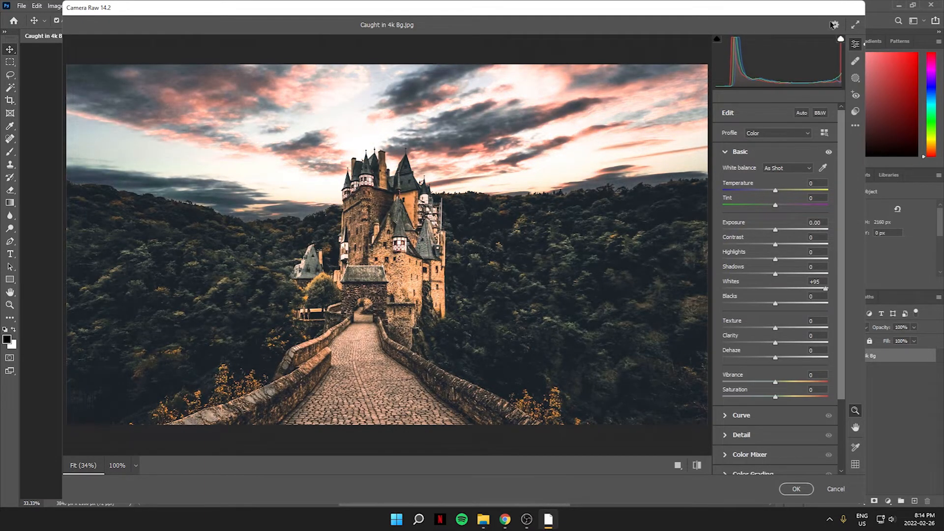
left_click_drag(827, 291, 818, 291)
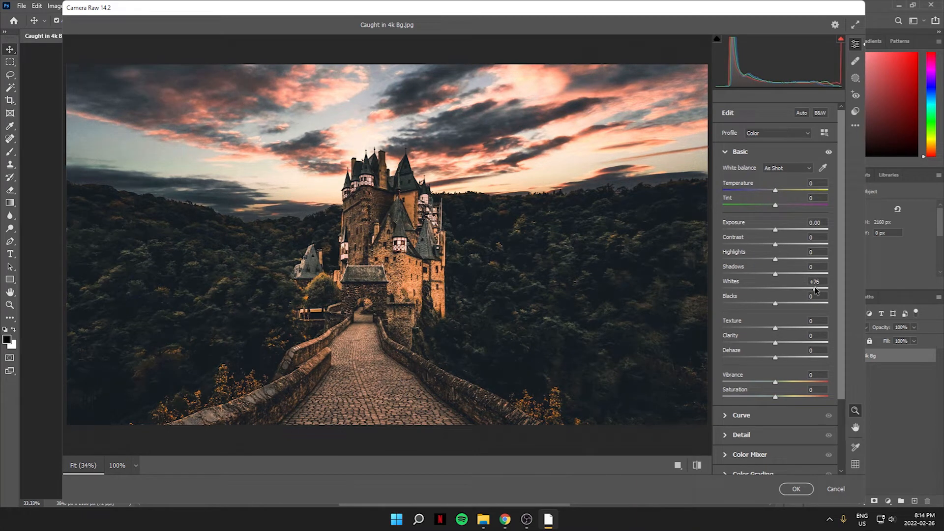
left_click_drag(816, 290, 817, 289)
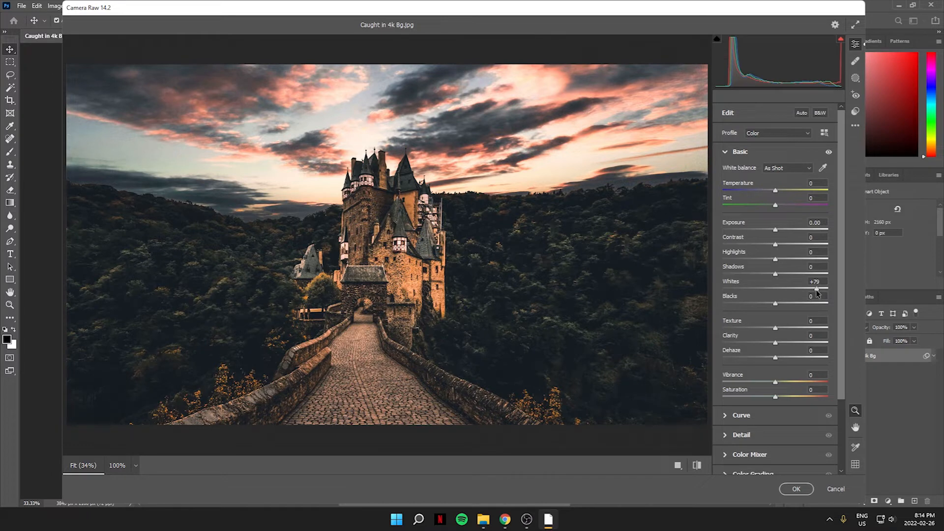
mouse_move(816, 290)
left_mouse_down()
mouse_move(825, 292)
mouse_move(814, 293)
left_mouse_up()
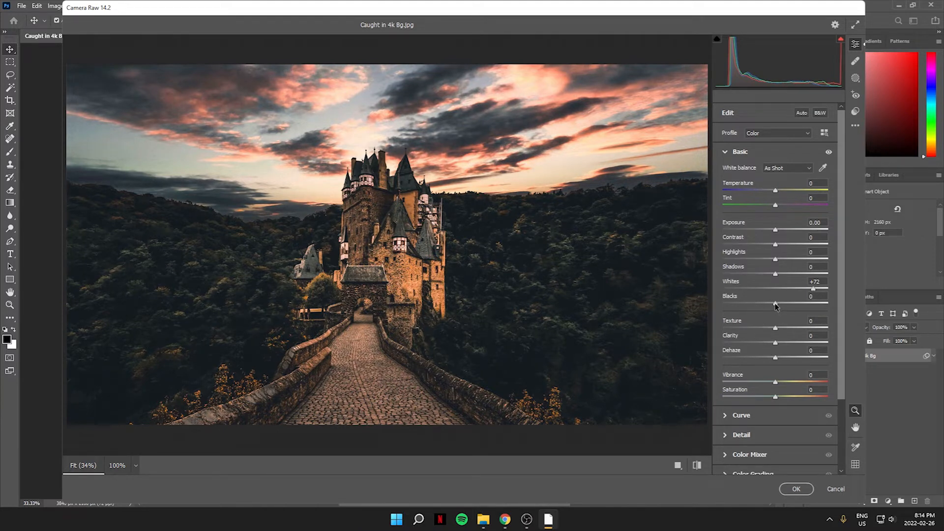
mouse_move(776, 304)
left_mouse_down()
mouse_move(734, 311)
mouse_move(764, 313)
left_mouse_up()
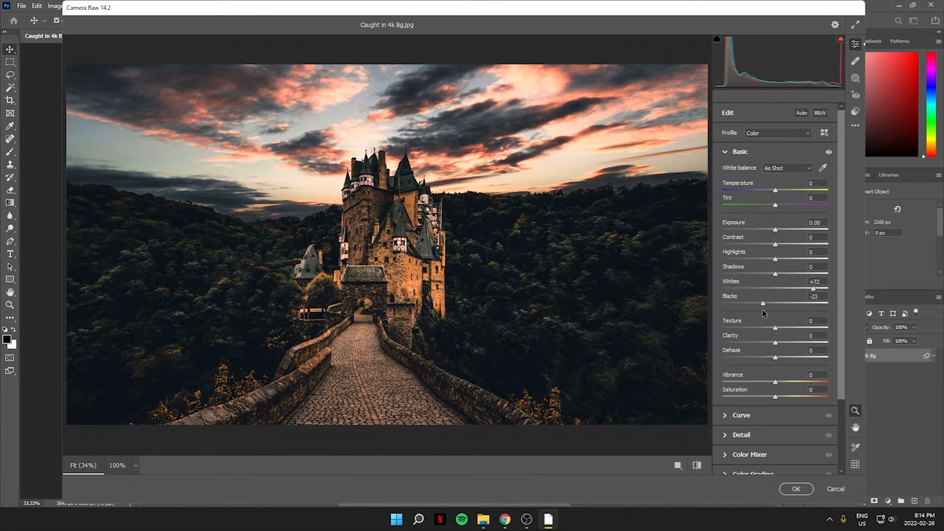
left_click_drag(764, 313, 790, 313)
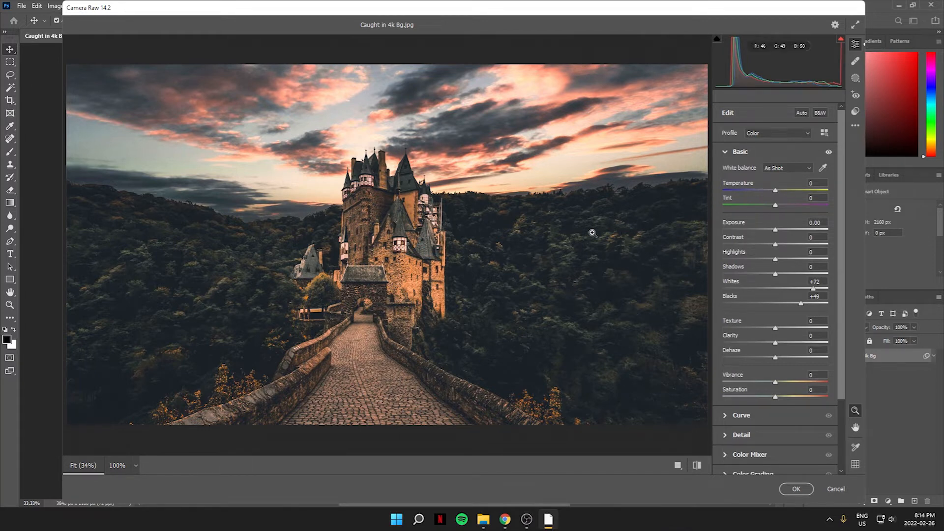
Step: Raise Dehaze to +52 and lower Clarity to -63
scroll(793, 279, "down", 1)
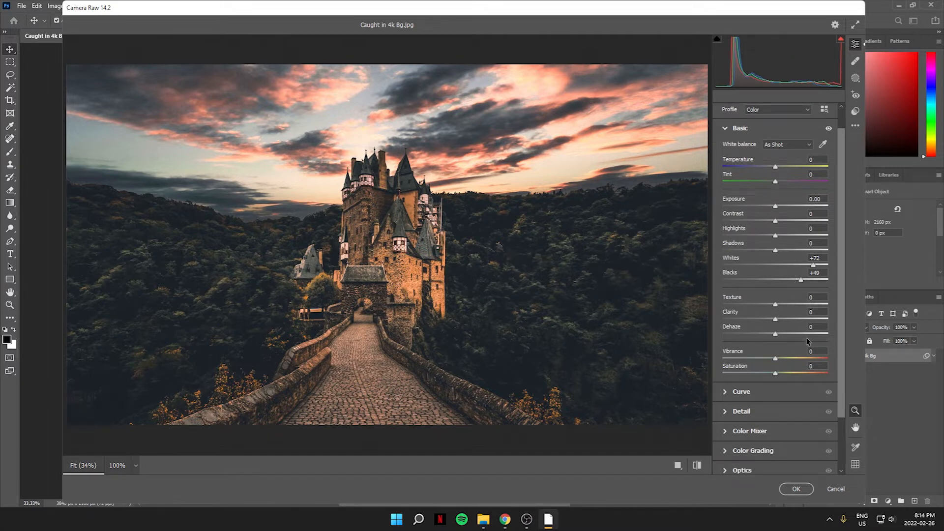
left_click_drag(776, 337, 800, 340)
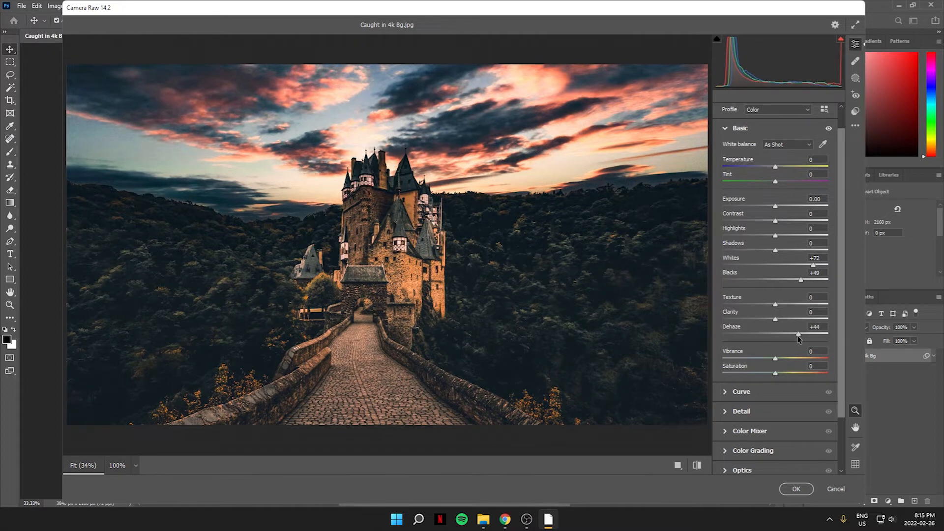
mouse_move(793, 338)
left_mouse_down()
mouse_move(782, 338)
mouse_move(800, 338)
left_mouse_up()
left_click_drag(774, 320, 737, 328)
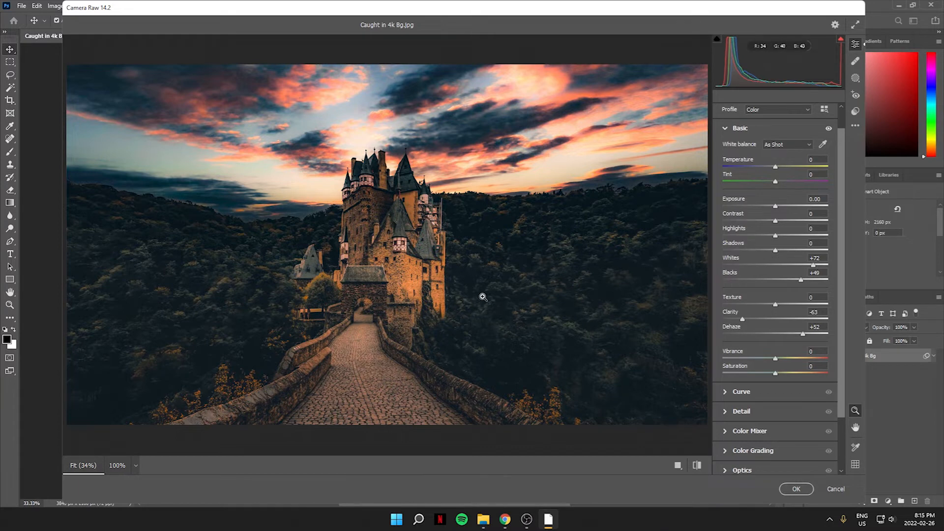
Step: Open the Color Mixer and desaturate the oranges to about -45 by dragging on the castle with the targeted Saturation adjustment
scroll(738, 389, "down", 1)
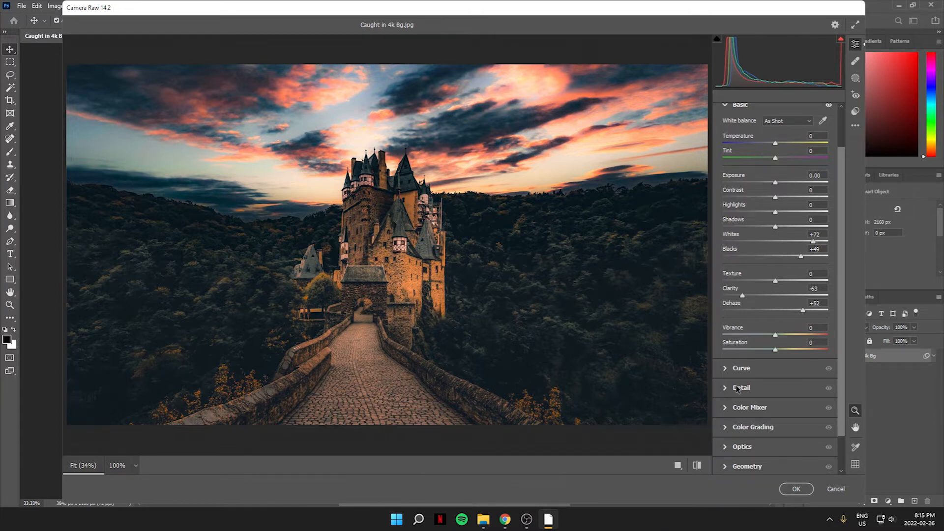
left_click(725, 408)
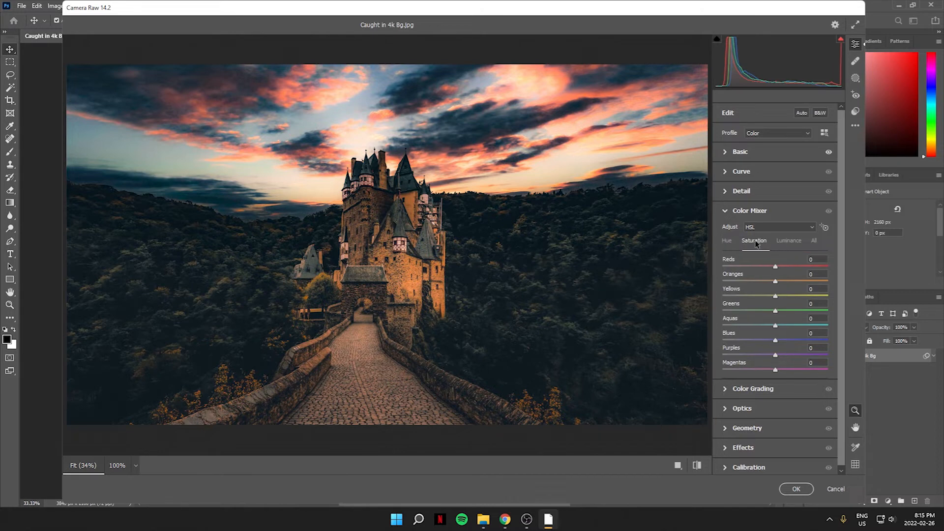
left_click(825, 227)
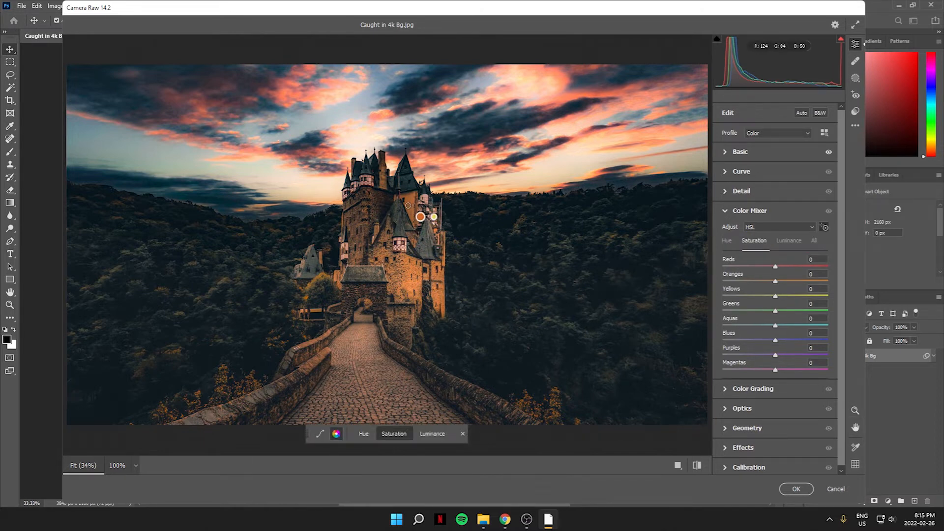
left_click_drag(409, 205, 388, 206)
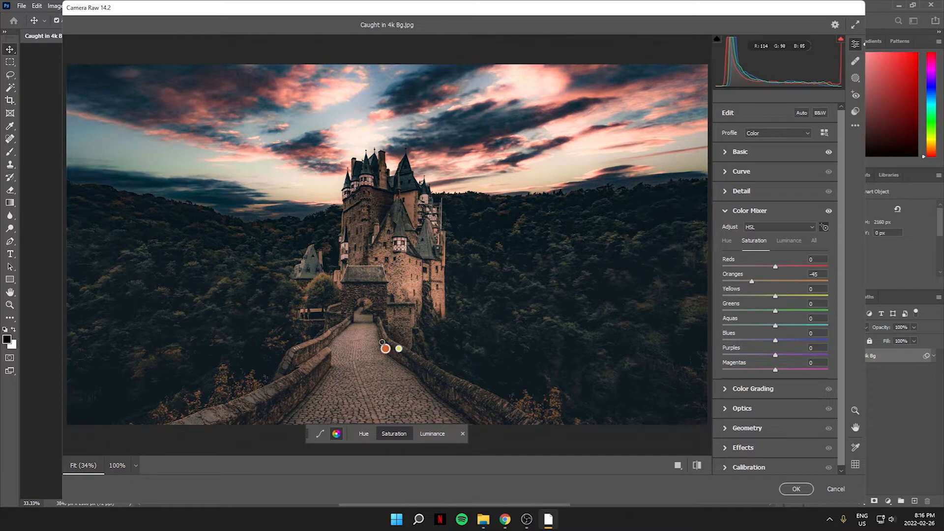
left_click_drag(409, 206, 403, 206)
Step: In Color Grading, tint the shadows orange (H 32, S 53) and shift highlights toward blue, then apply the filter
left_click(726, 389)
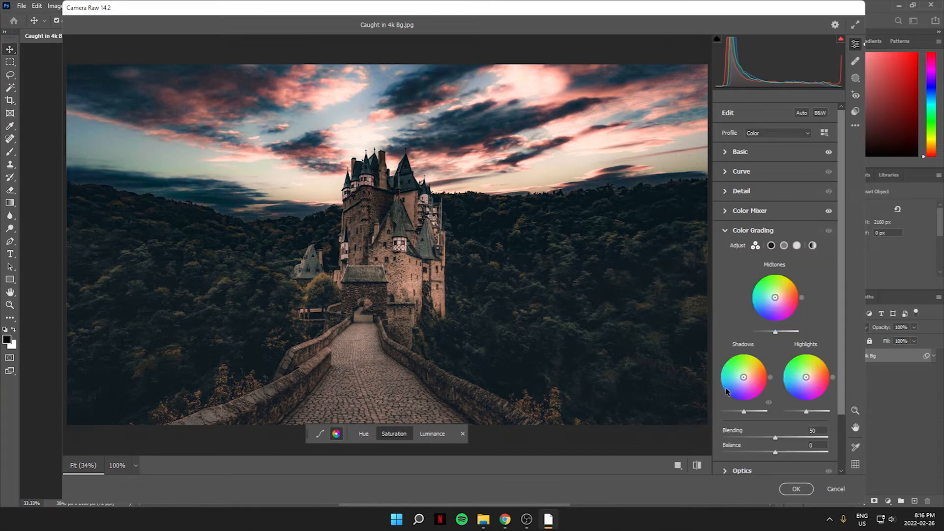
scroll(738, 291, "down", 2)
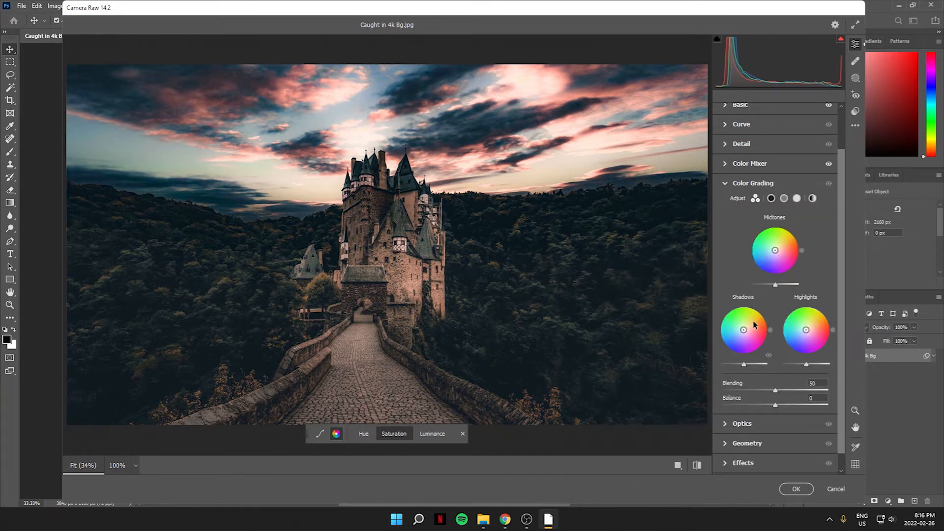
mouse_move(745, 334)
left_mouse_down()
mouse_move(734, 327)
mouse_move(754, 334)
mouse_move(753, 325)
left_mouse_up()
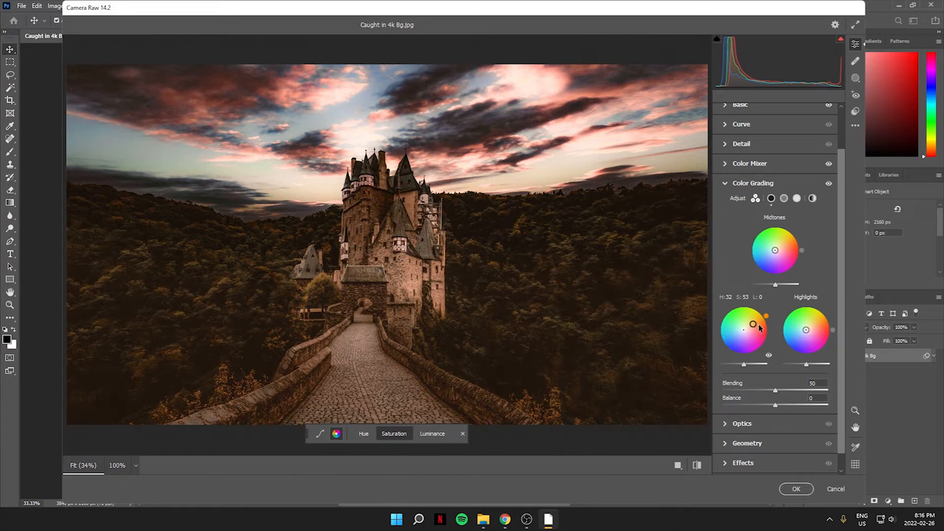
mouse_move(805, 333)
left_mouse_down()
mouse_move(798, 342)
mouse_move(807, 344)
mouse_move(786, 337)
mouse_move(803, 338)
left_mouse_up()
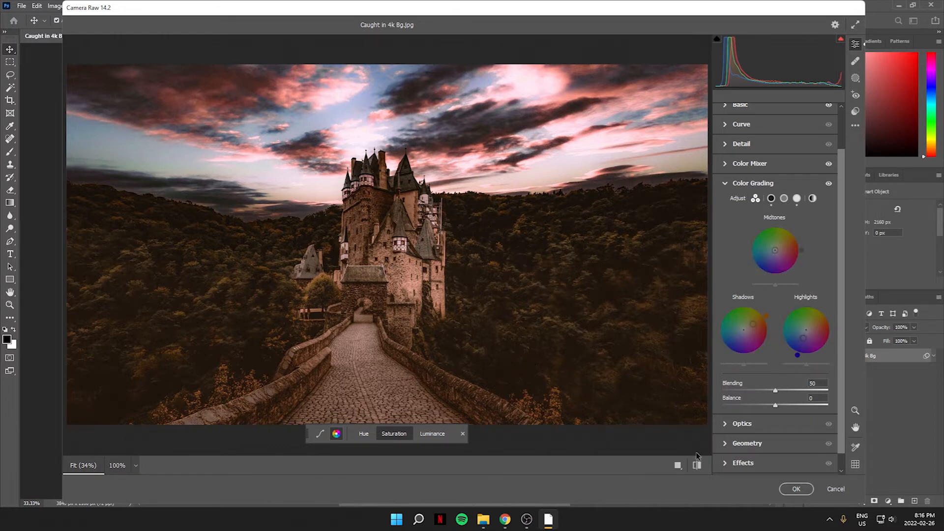
left_click(793, 489)
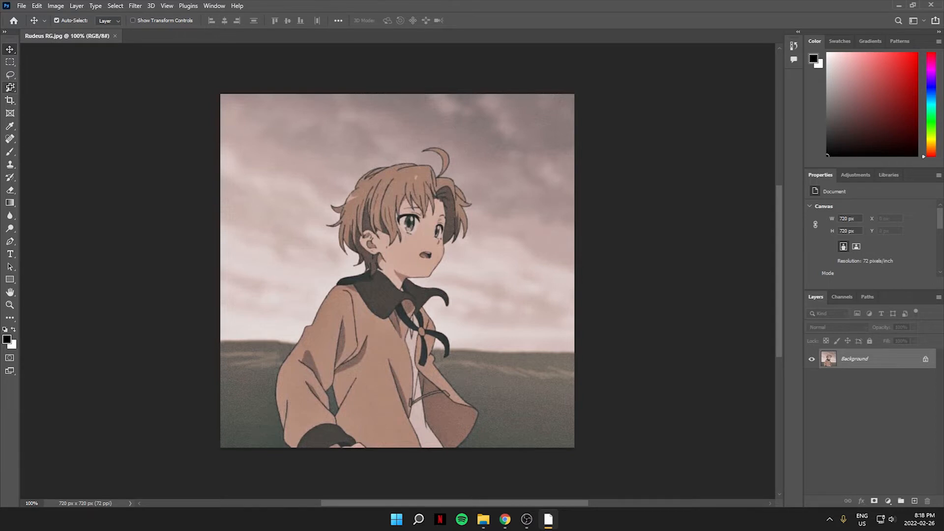
Step: Switch to the Magic Wand Tool and run Select Subject on the anime character image
left_click(10, 87)
left_click(54, 106)
left_click(404, 21)
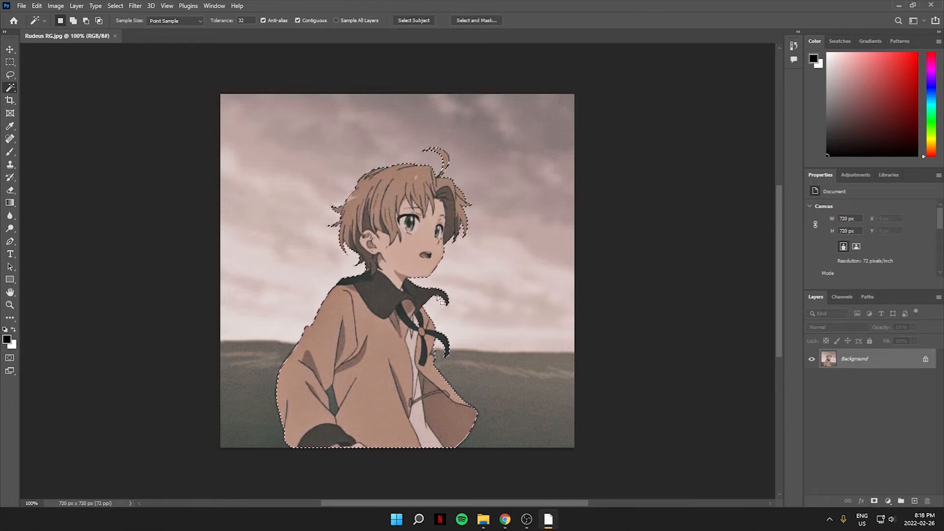
Step: Zoom in and add the curled hair strand on top of the head to the selection
scroll(443, 202, "up", 2)
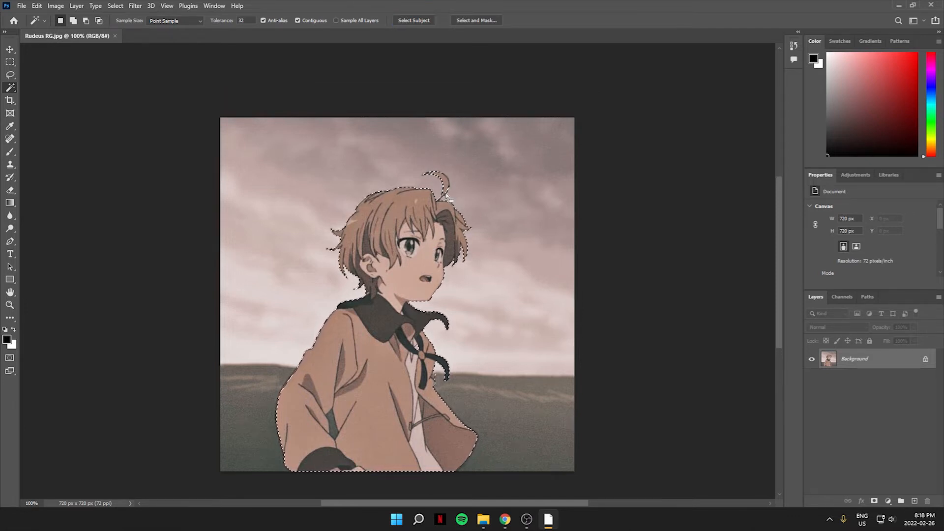
scroll(445, 199, "up", 5)
left_click(448, 177)
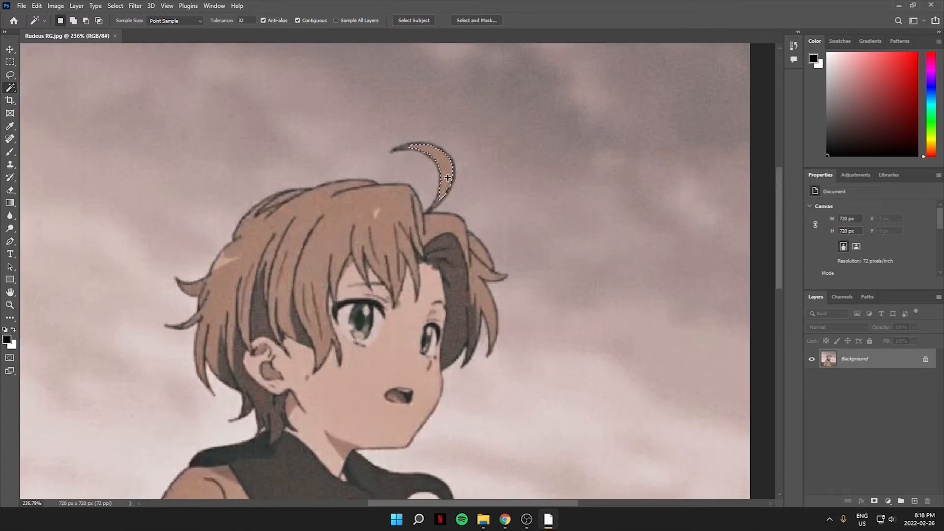
left_click(449, 181, "shift")
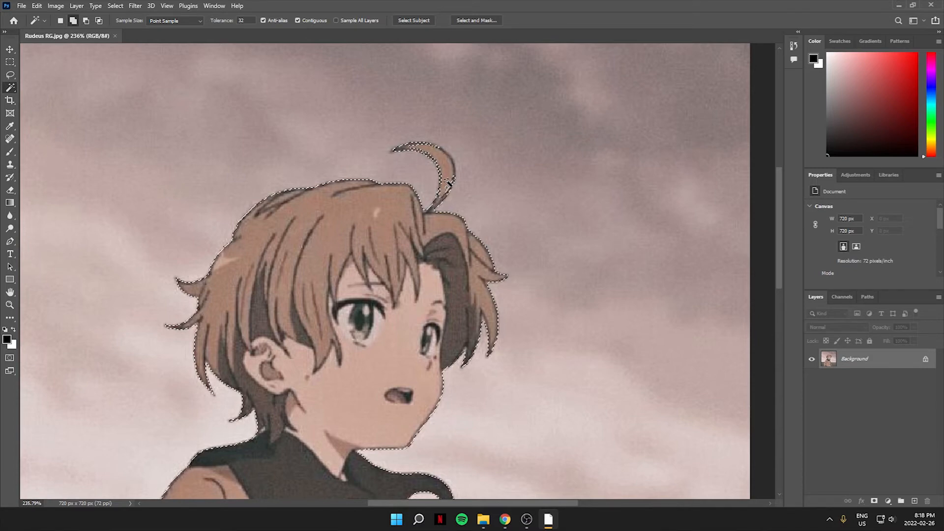
Step: Add the small background area beside the tie's ribbon end to the selection, redoing the first attempt
scroll(448, 182, "down", 5)
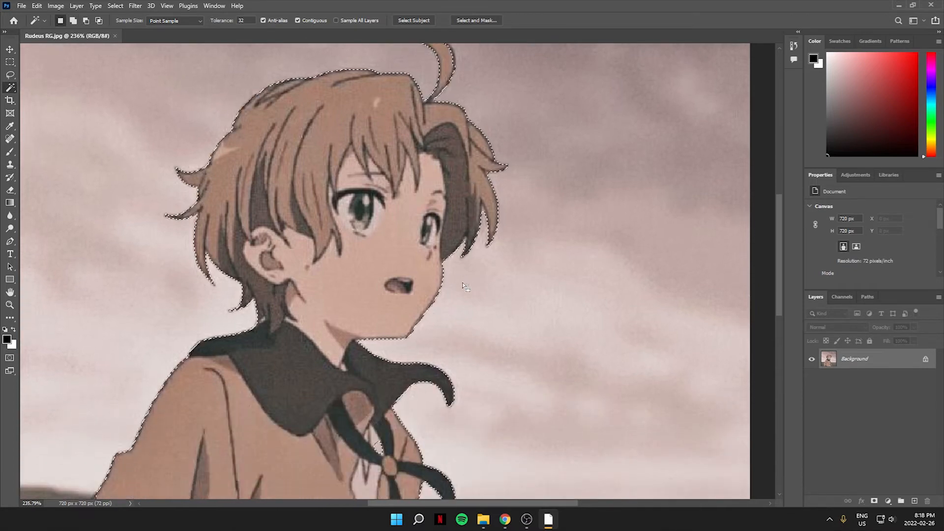
scroll(462, 283, "down", 3)
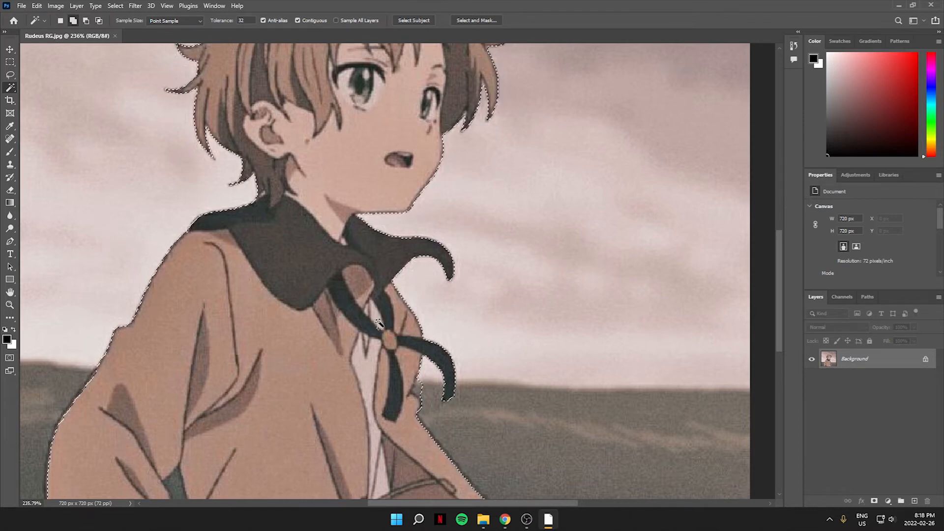
scroll(384, 328, "down", 2)
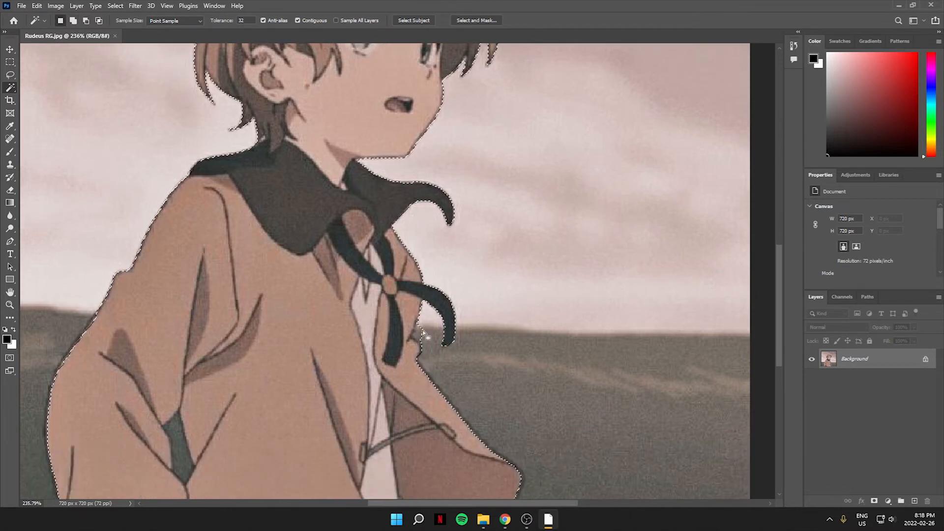
left_click(419, 332, "alt")
key("ctrl+z")
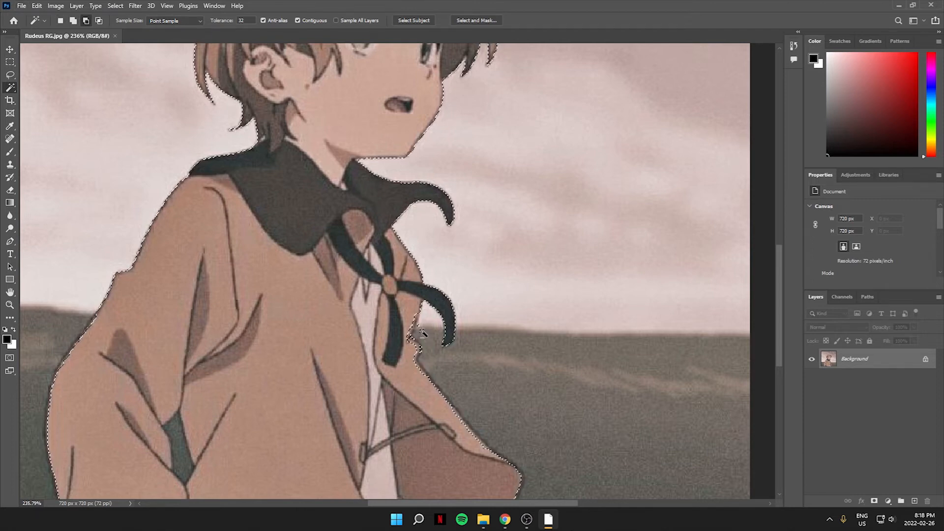
left_click(421, 336, "alt")
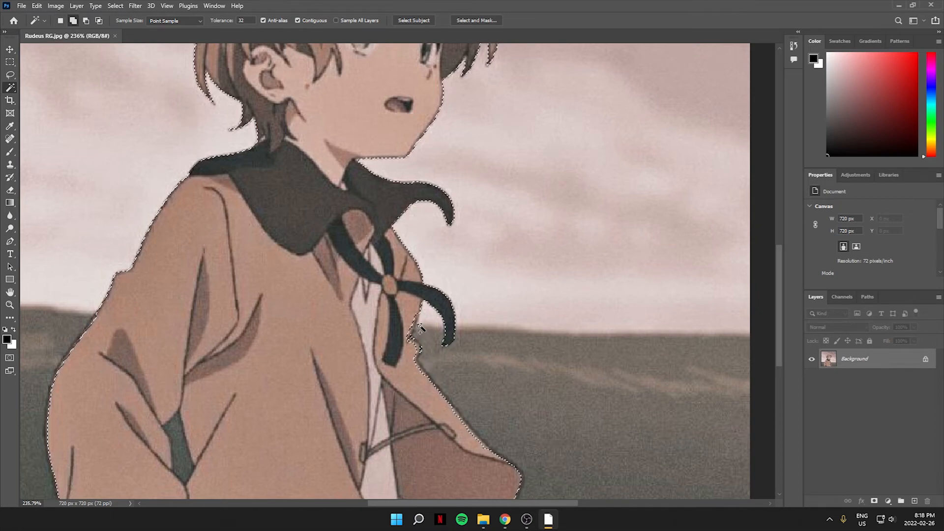
Step: Remove the dark green gap between the sleeve folds from the selection
scroll(295, 379, "down", 5)
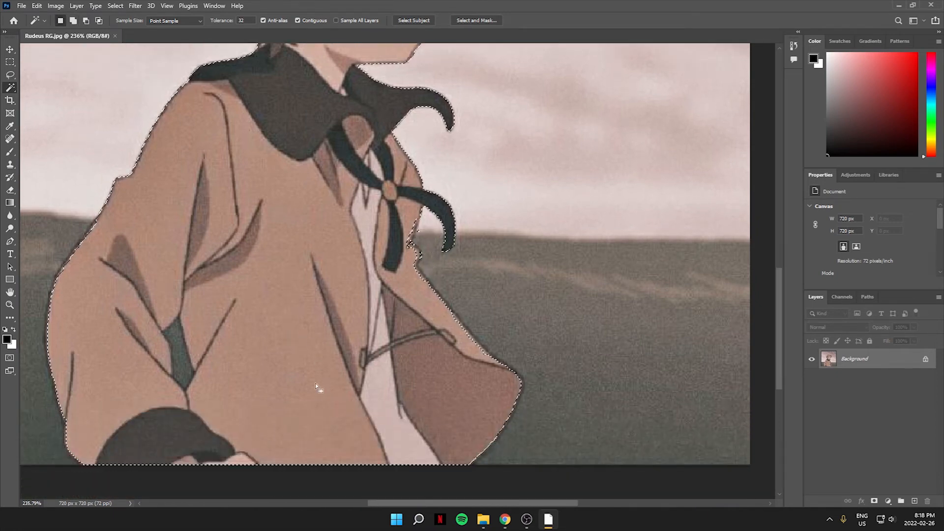
scroll(210, 391, "up", 2)
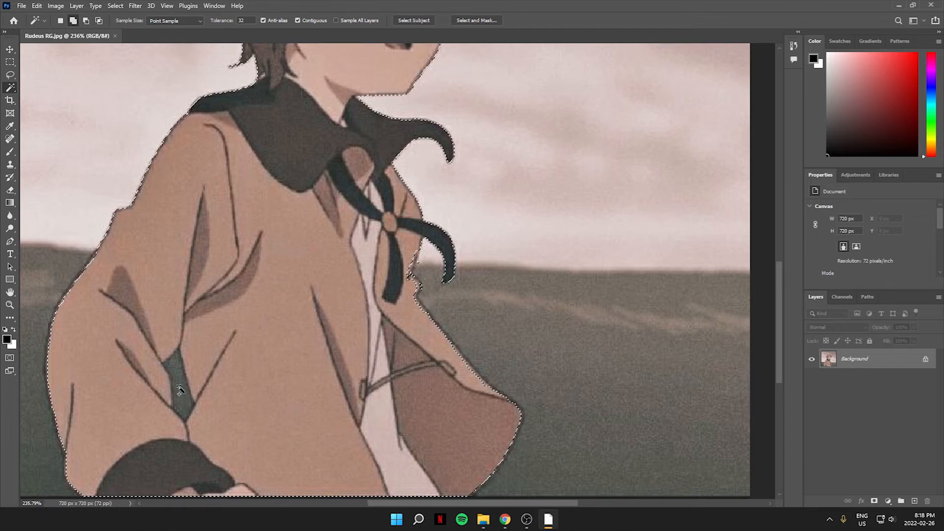
left_click(180, 390, "alt")
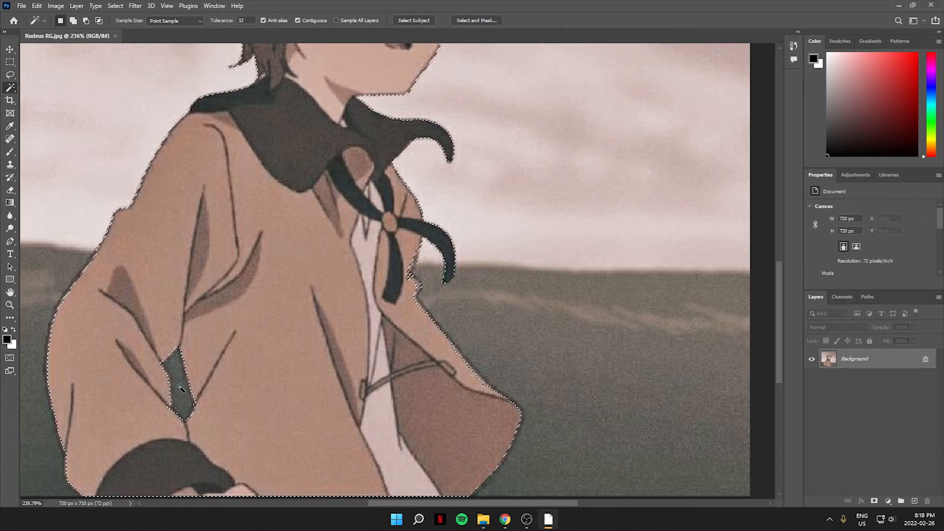
Step: Invert the character selection so the background is selected
scroll(316, 343, "down", 5)
scroll(315, 340, "up", 3)
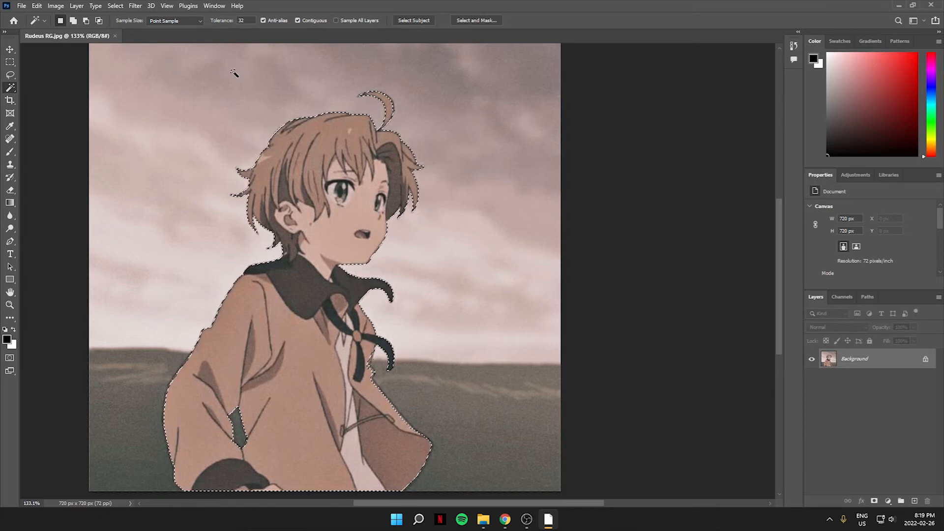
left_click(115, 6)
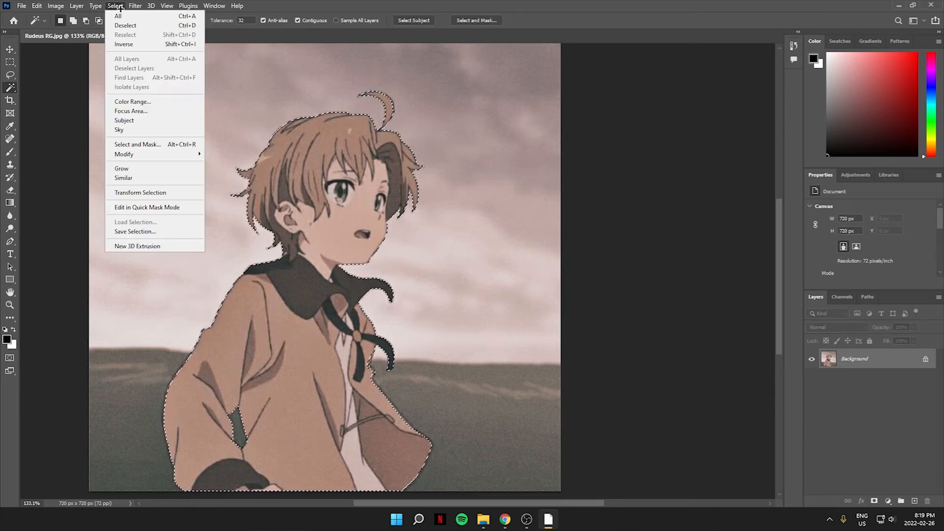
left_click(131, 44)
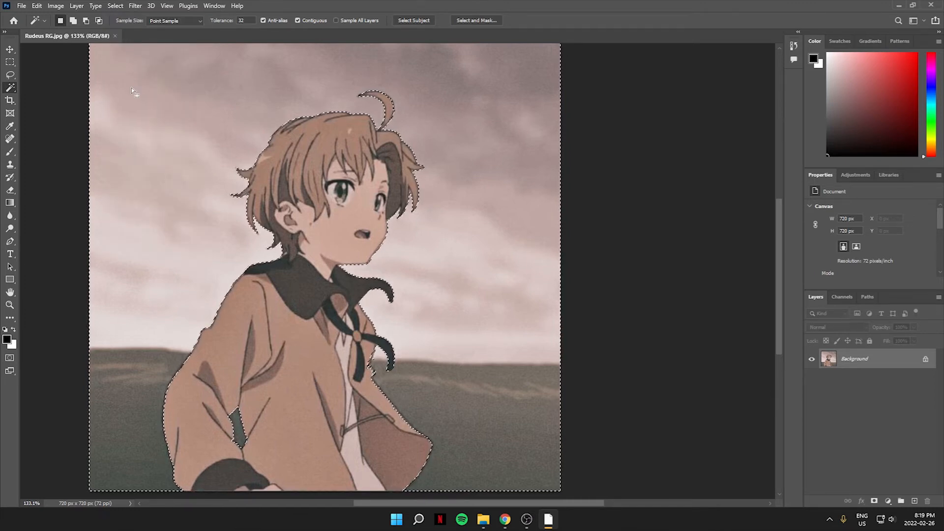
left_click(8, 50)
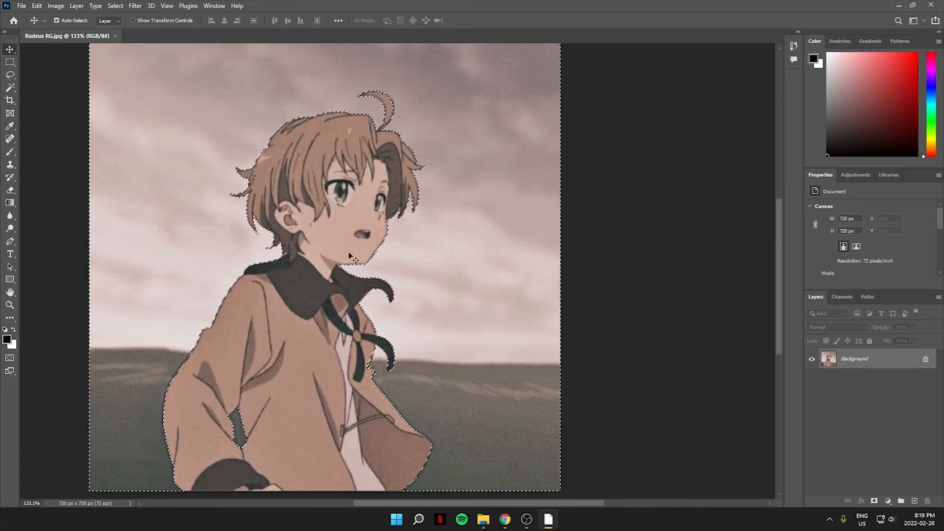
left_click_drag(208, 240, 528, 279)
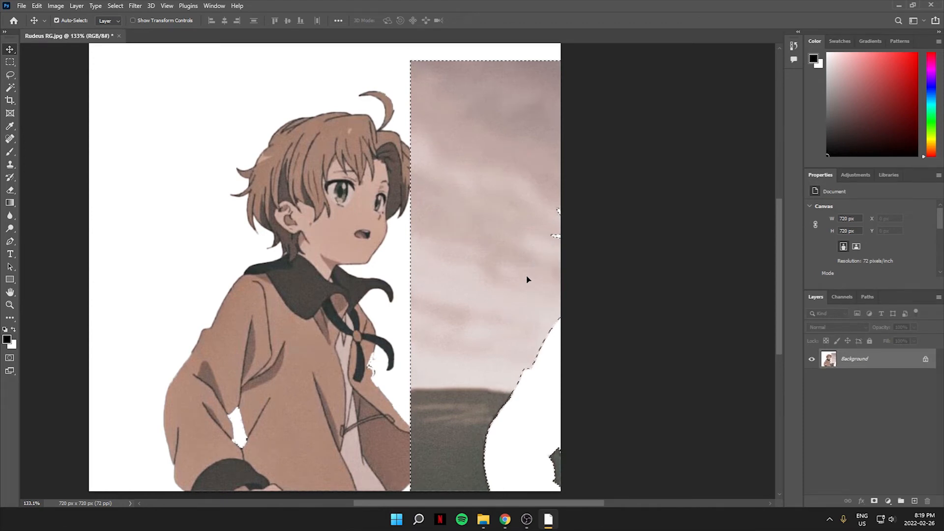
key("ctrl+z")
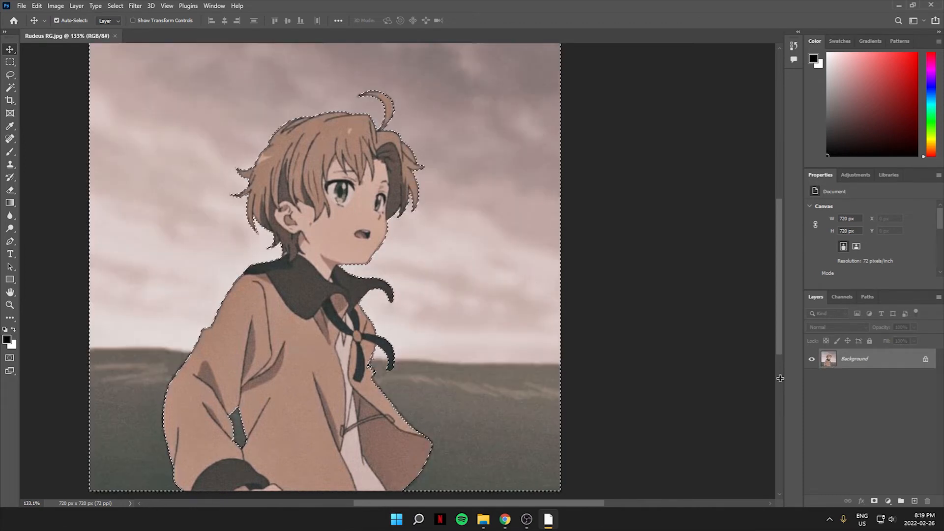
Step: Unlock the background layer and delete the selected background around the character
left_click(925, 359)
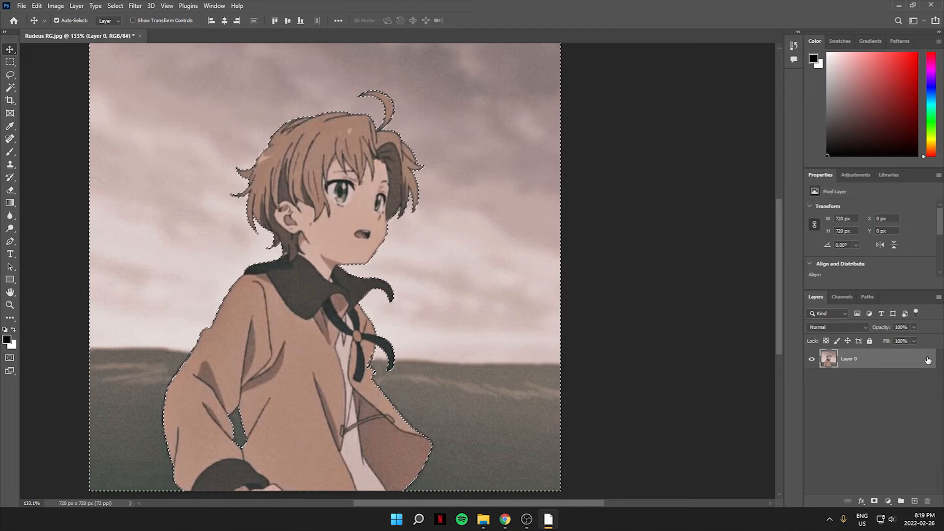
left_click_drag(194, 205, 360, 258)
key("Delete")
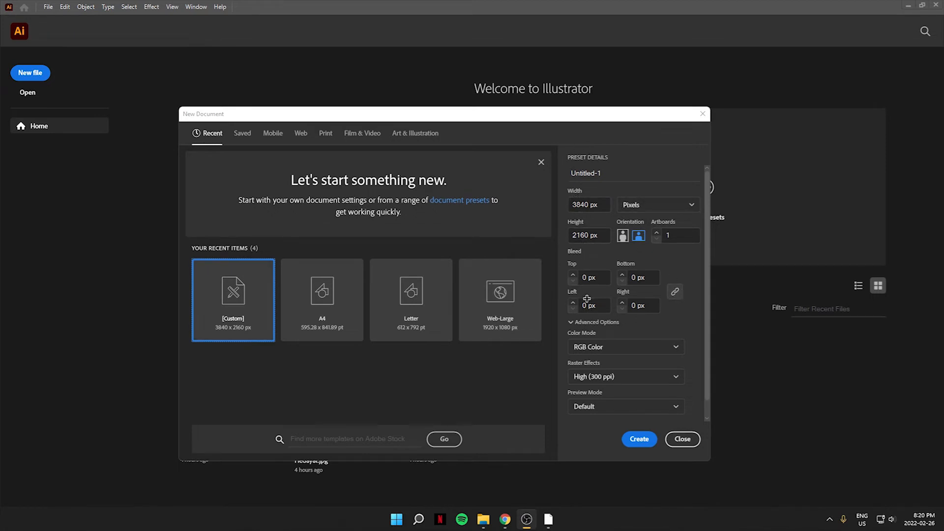
Step: Create a new 3840 x 2160 px document and place the colour-graded castle photo on it
scroll(587, 299, "down", 1)
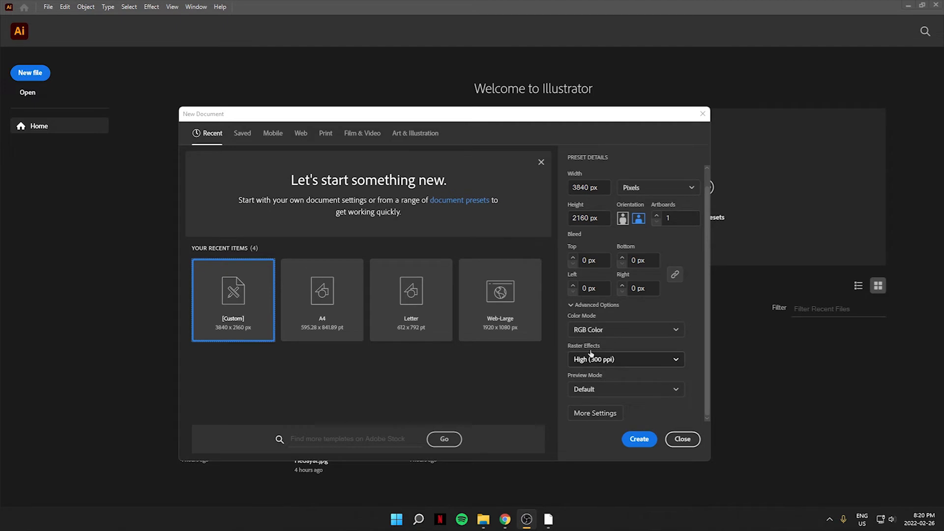
left_click(639, 443)
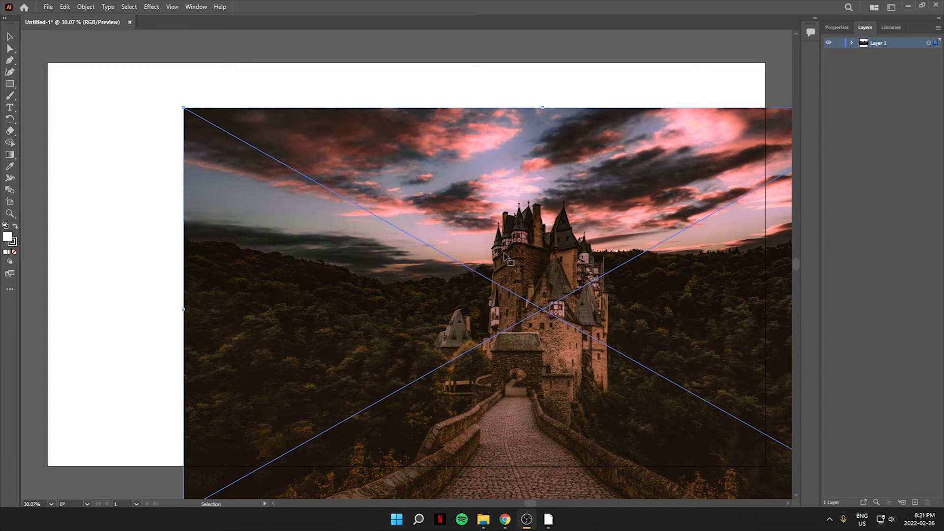
left_click_drag(530, 246, 391, 202)
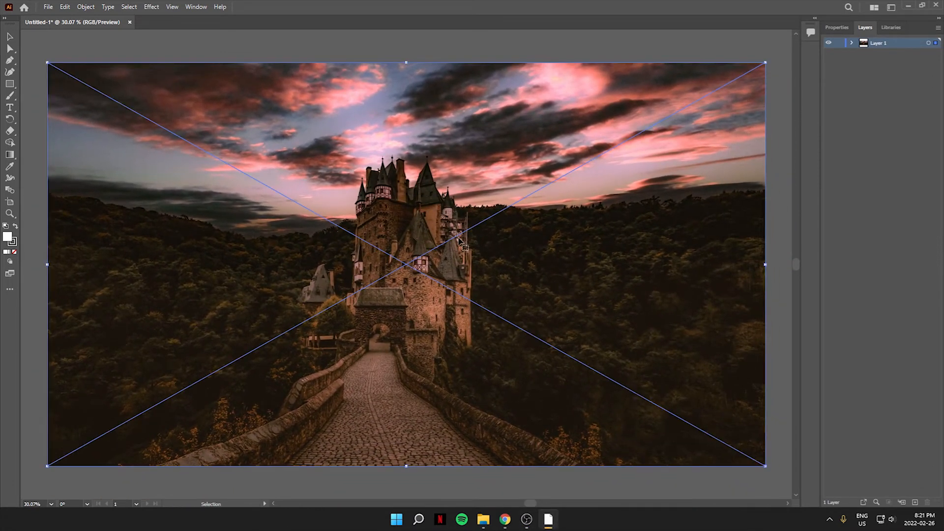
left_click(775, 349)
Step: Draw a hexagon with the Polygon Tool over the castle
left_click(12, 82)
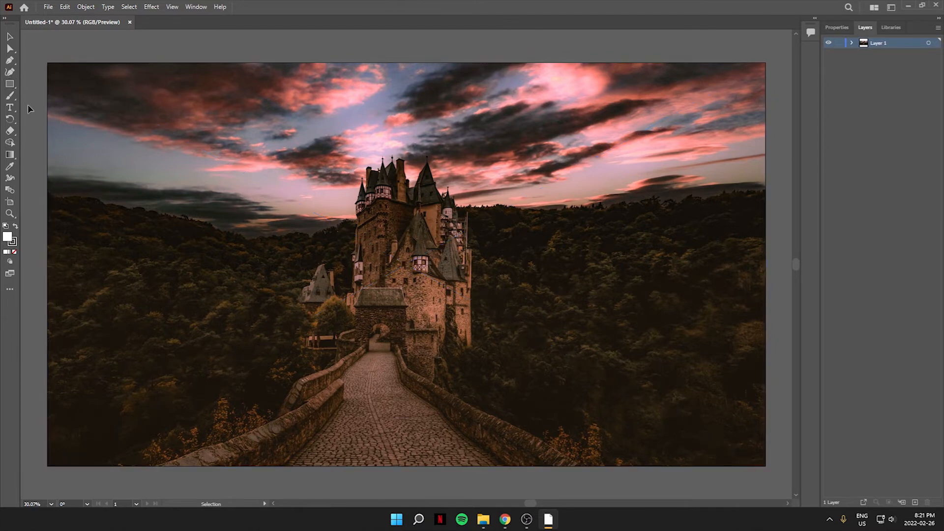
left_click(11, 85)
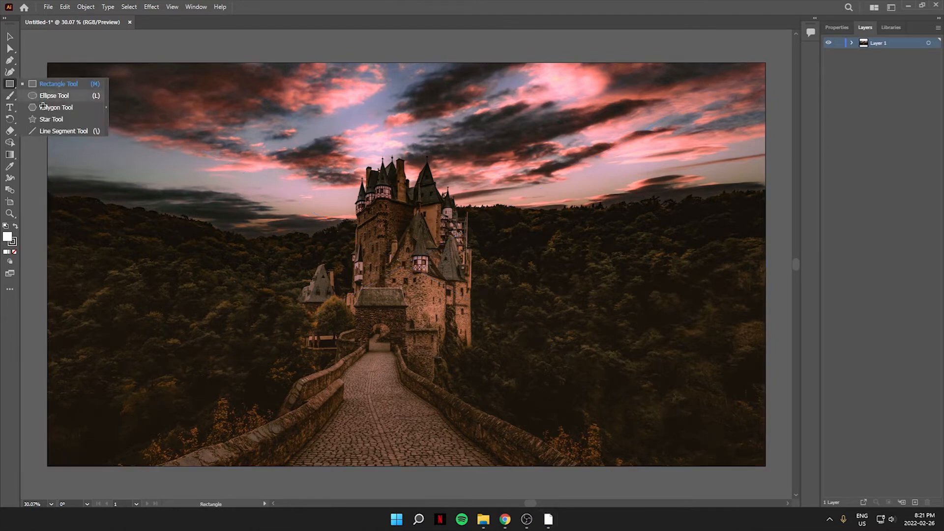
left_click(43, 107)
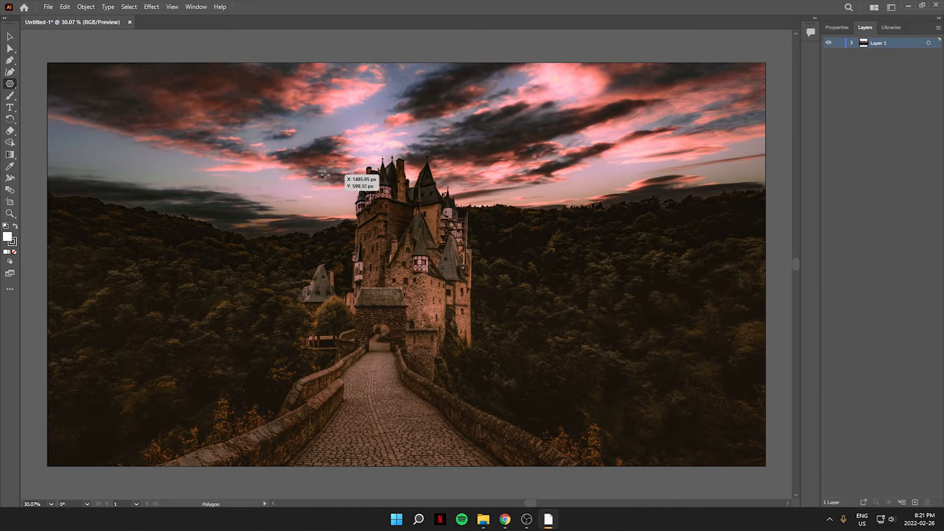
left_click_drag(316, 162, 413, 219)
Step: Resize, rotate and position the hexagon so a point faces up, centred over the castle
left_click(10, 36)
left_click_drag(352, 143, 423, 236)
left_click_drag(482, 144, 489, 138)
left_click_drag(412, 205, 429, 216)
scroll(561, 312, "down", 2)
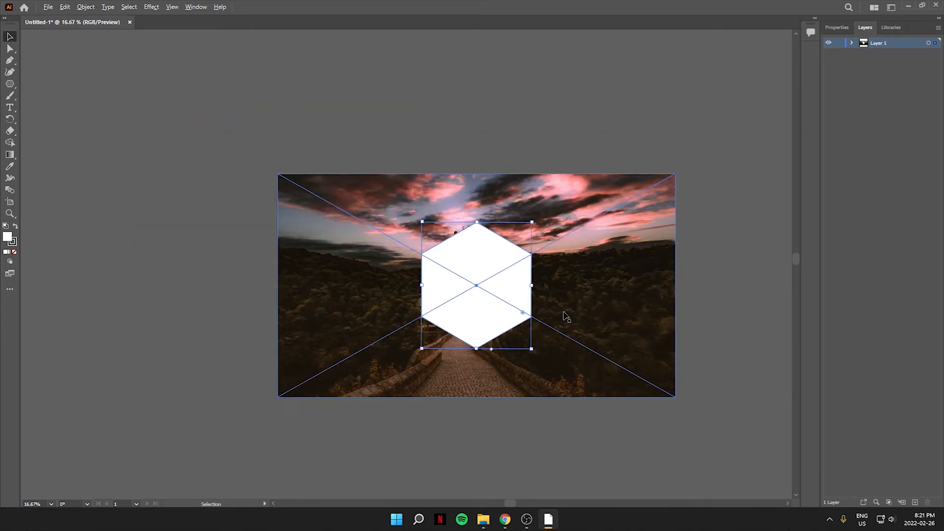
Step: Paste a copy of the castle photo and place it beside the original
left_click(596, 310)
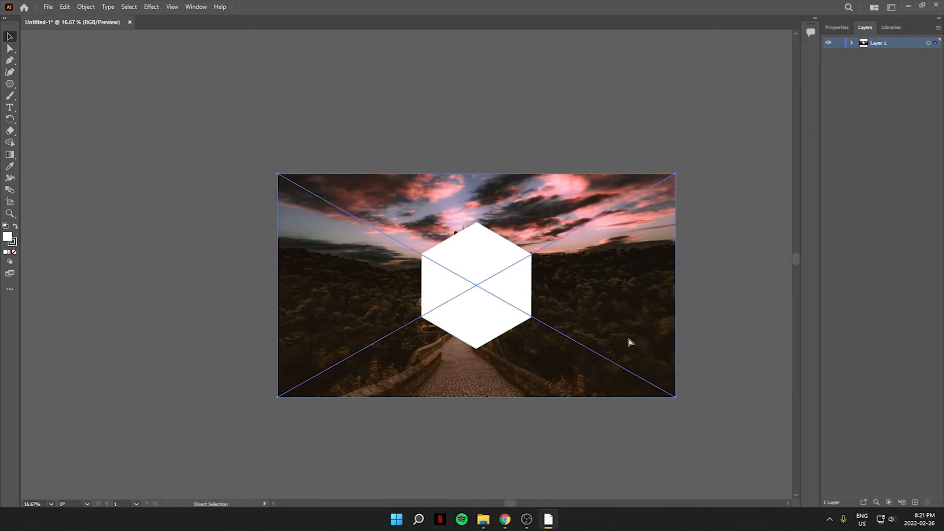
key("ctrl+v")
left_click_drag(510, 502, 586, 502)
left_click_drag(306, 274, 776, 294)
Step: Move the hexagon onto the castle photo copy, centred on the castle
key("a")
left_click(209, 249)
key("v")
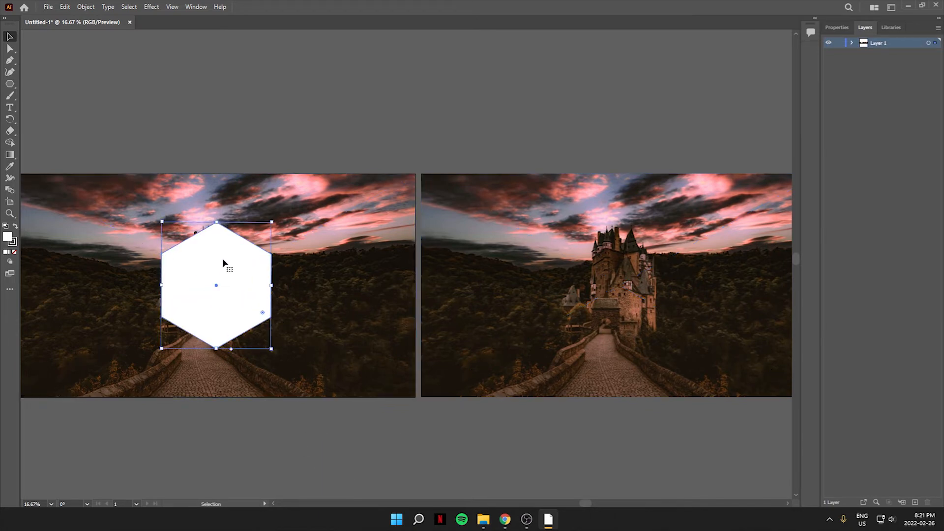
left_click_drag(220, 250, 625, 254)
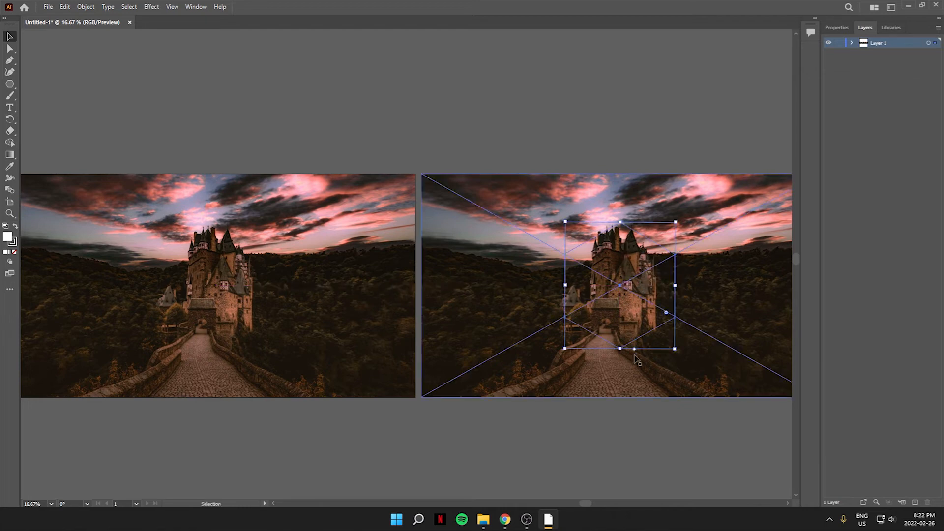
Step: Expand Layer 1 and move the polygon above the photo copy in the layer order
left_click(852, 43)
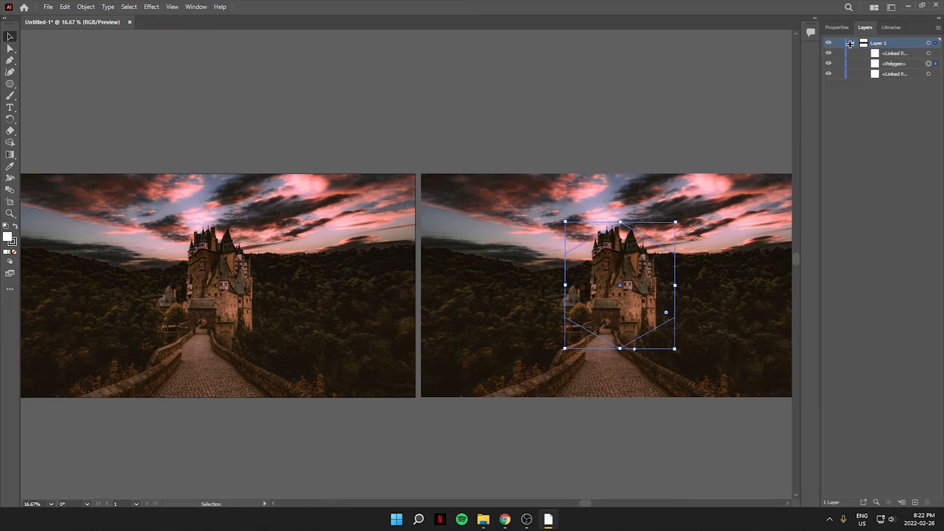
left_click_drag(890, 52, 889, 49)
left_click(608, 278, "shift")
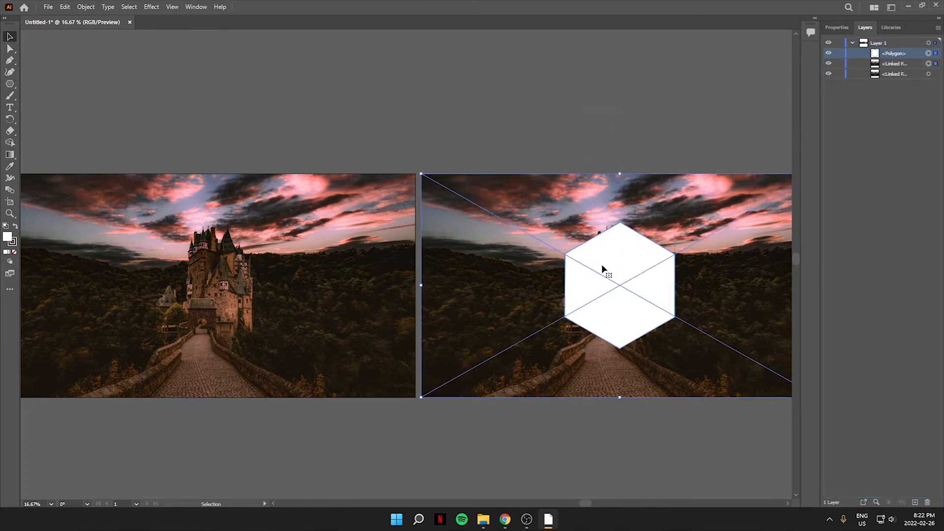
Step: Make a clipping mask of the hexagon and photo copy, and move it back over the original photo
right_click(601, 263)
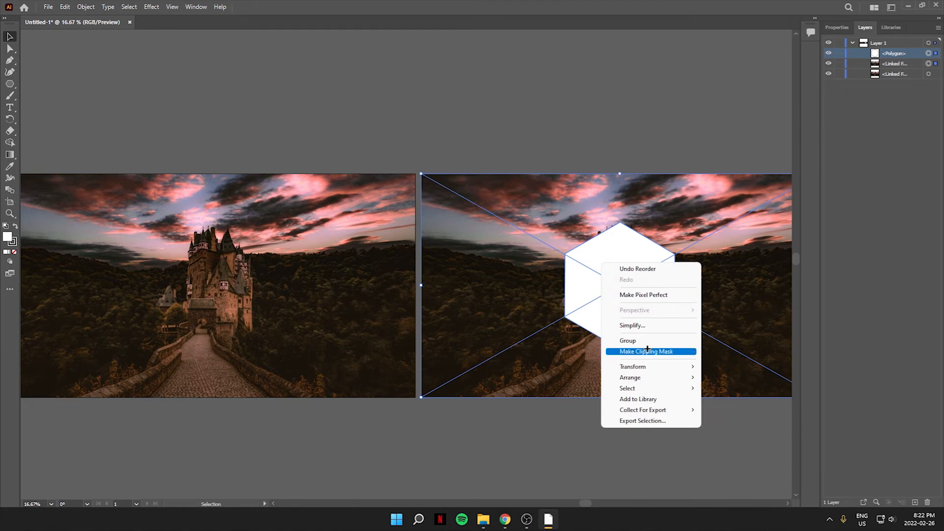
left_click(648, 350)
left_click_drag(608, 294, 206, 294)
left_click_drag(585, 504, 511, 503)
Step: Apply a Radial Blur to the background photo with the default Zoom settings
left_click(301, 259)
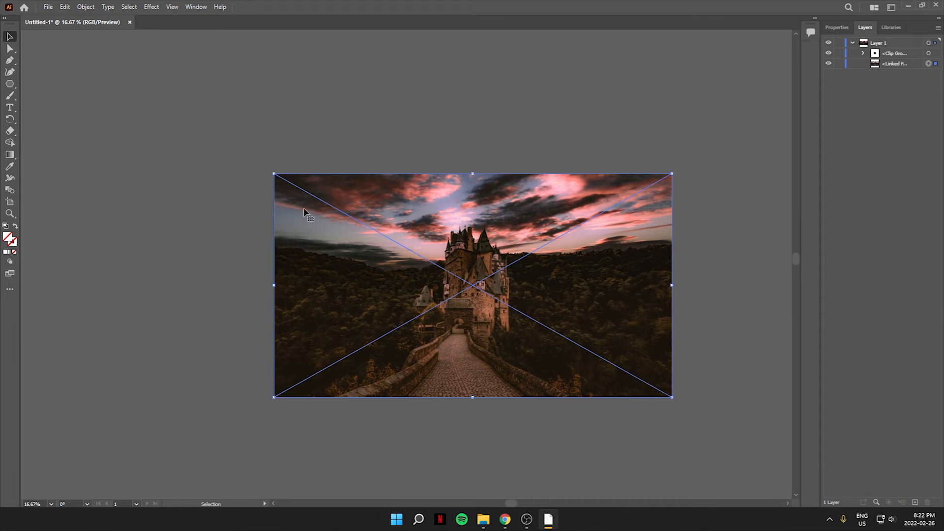
left_click(150, 7)
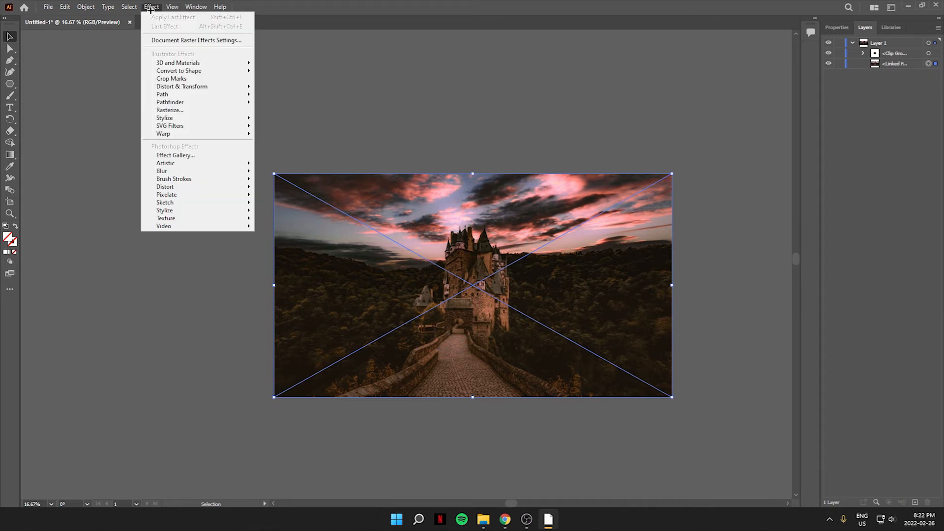
mouse_move(206, 170)
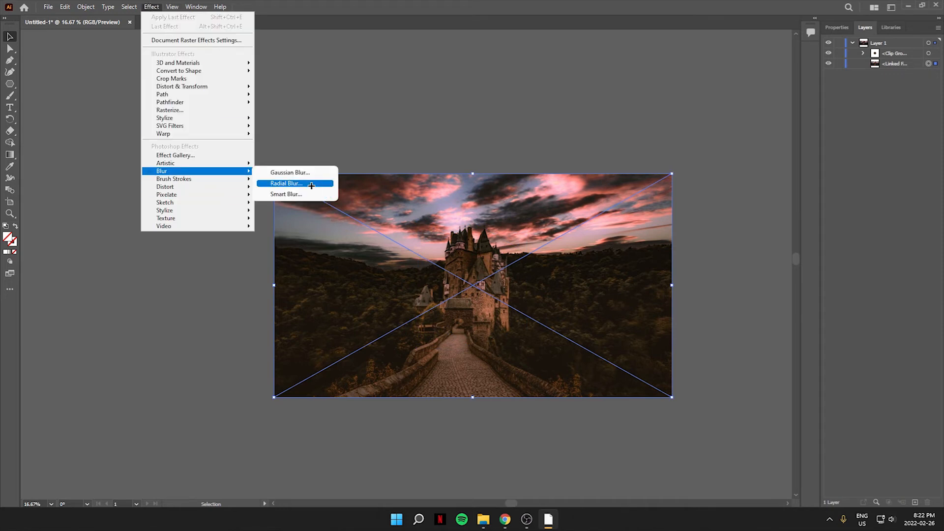
left_click(285, 183)
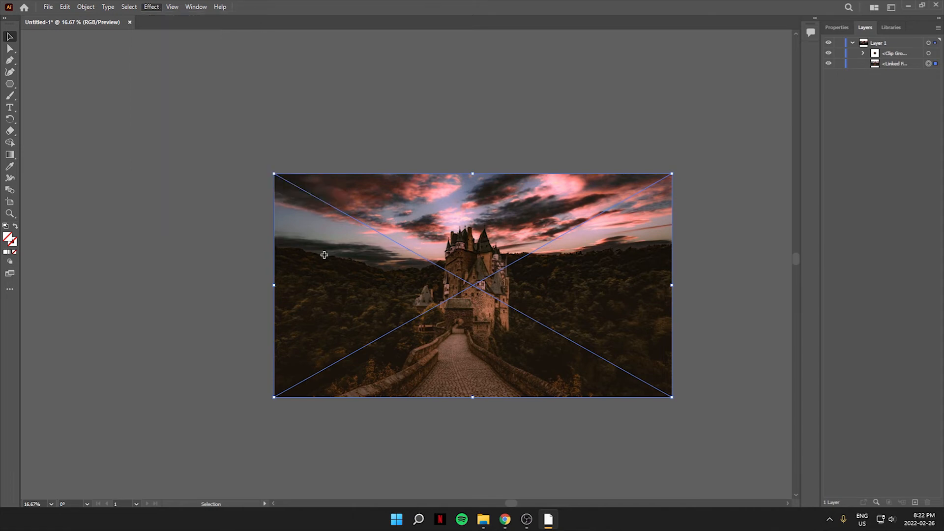
left_click(285, 222)
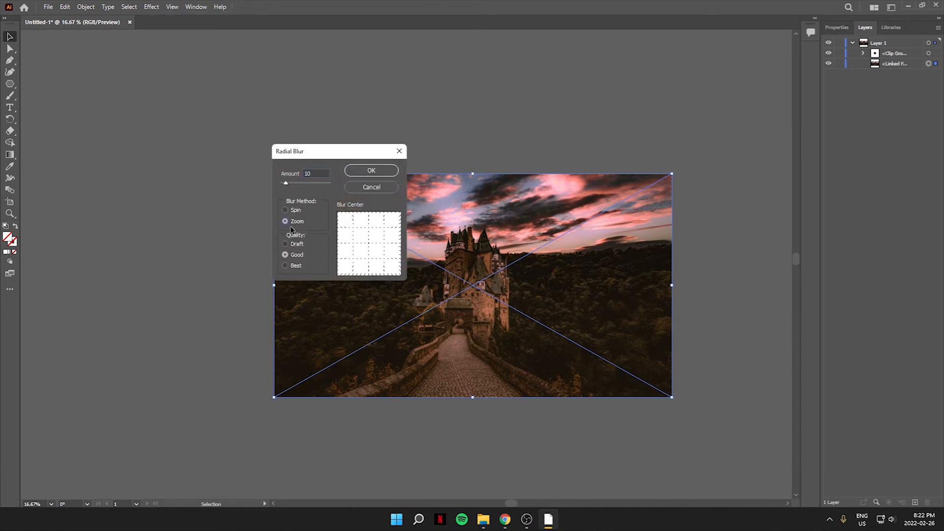
left_click(372, 171)
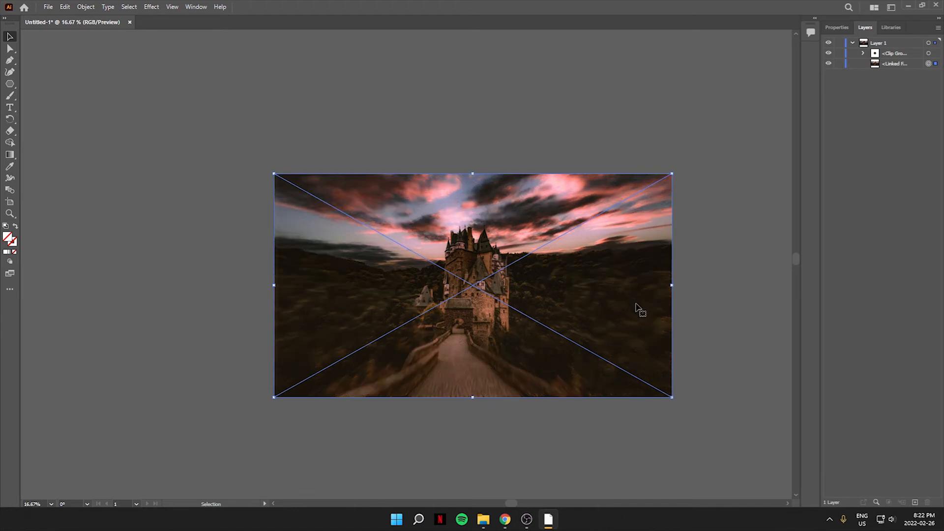
Step: Paste another copy of the hexagon in place over the clipped castle
scroll(462, 301, "up", 3)
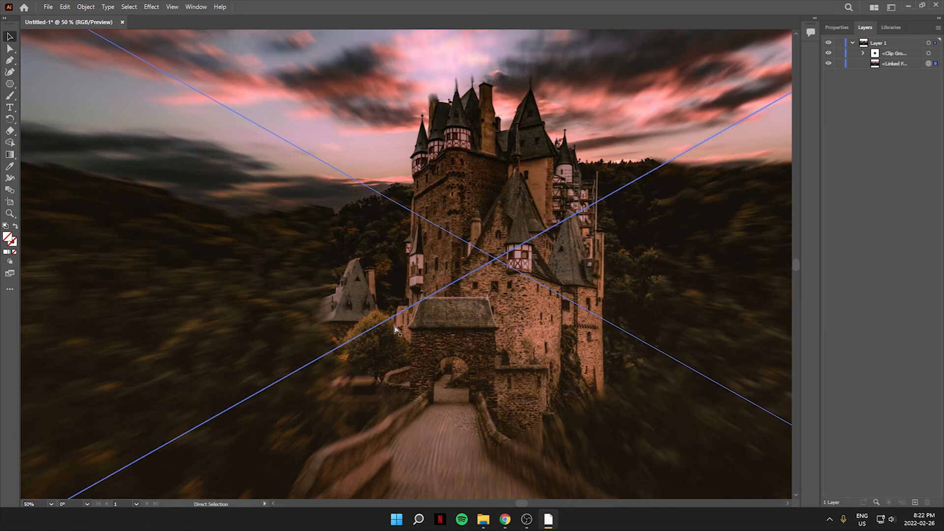
key("ctrl+v")
left_click_drag(409, 271, 464, 274)
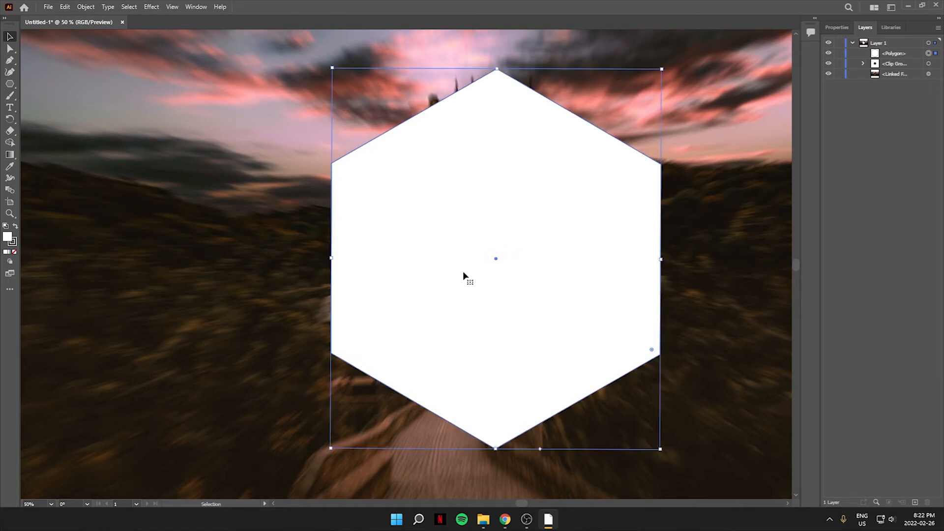
scroll(559, 310, "down", 1)
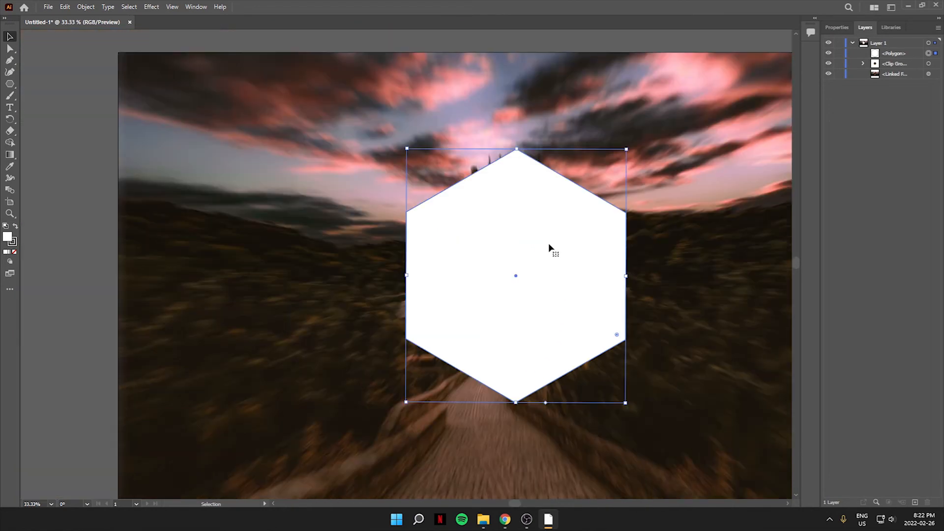
Step: Set the pasted hexagon's fill to None
left_click(837, 28)
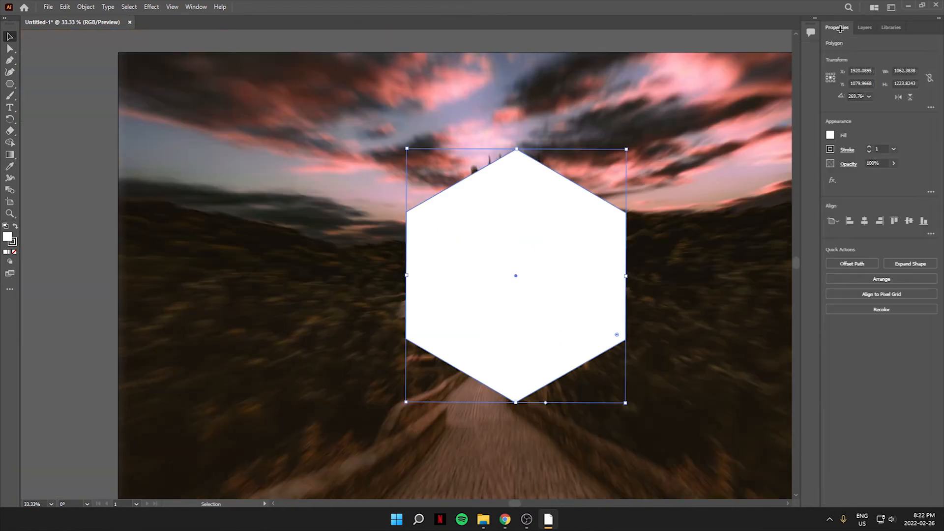
left_click(831, 134)
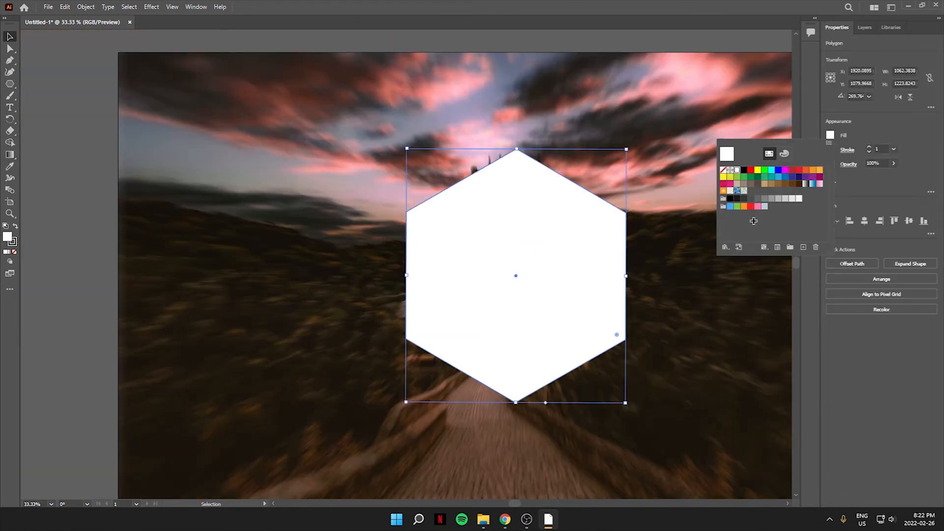
left_click(730, 171)
left_click(722, 170)
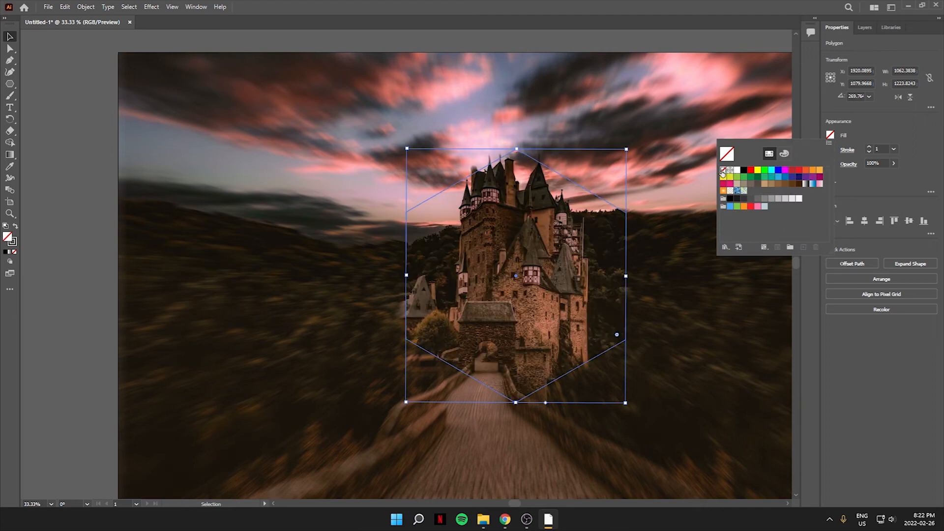
Step: Give the pasted hexagon a white stroke with a weight of 14
left_click(848, 154)
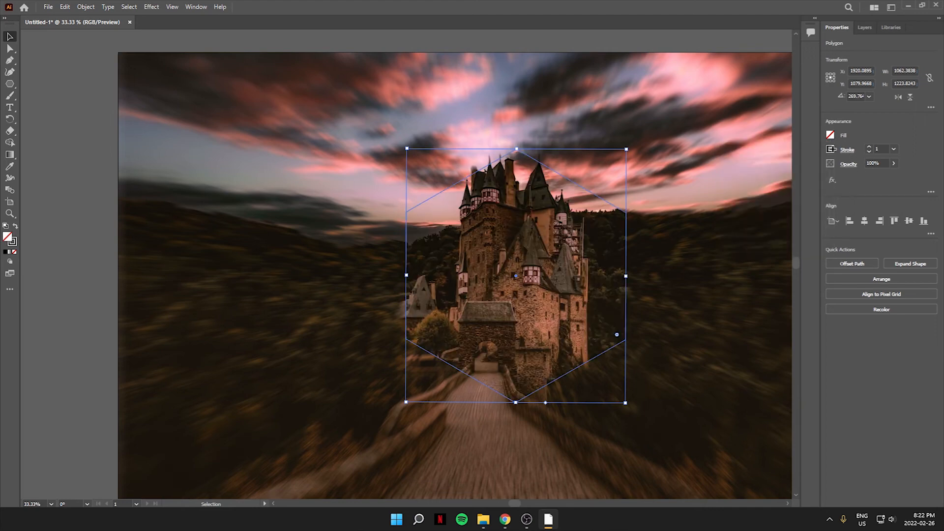
left_click(830, 149)
left_click(740, 184)
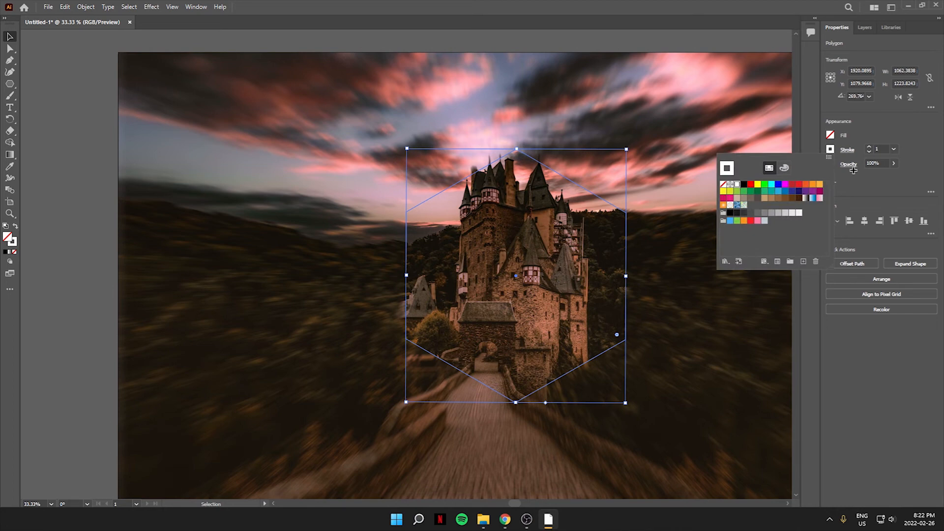
left_click(879, 136)
left_click(870, 147)
left_click(869, 147)
left_click(870, 147)
left_click(870, 147)
left_click(870, 147)
left_click(869, 147)
left_click(870, 147)
left_click(869, 147)
left_click(869, 147)
left_click(869, 147)
left_click(869, 147)
left_click(870, 147)
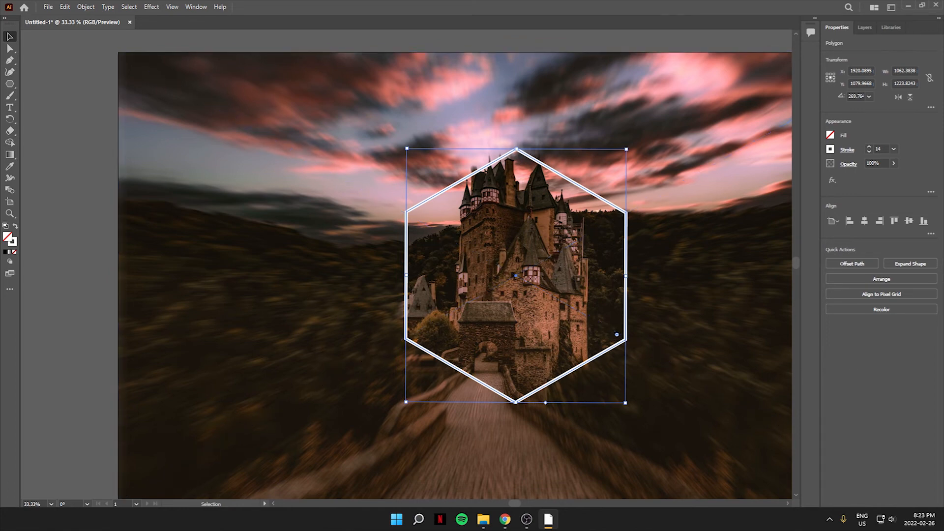
Step: Bring the cut-out character image into the document and enlarge it so it overlaps the hexagon frame
key("alt+Tab")
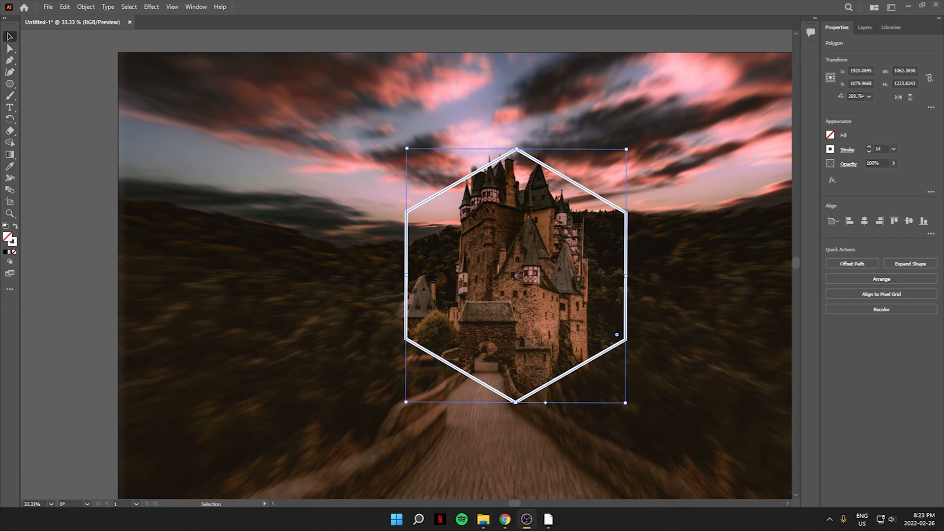
left_click_drag(943, 303, 461, 328)
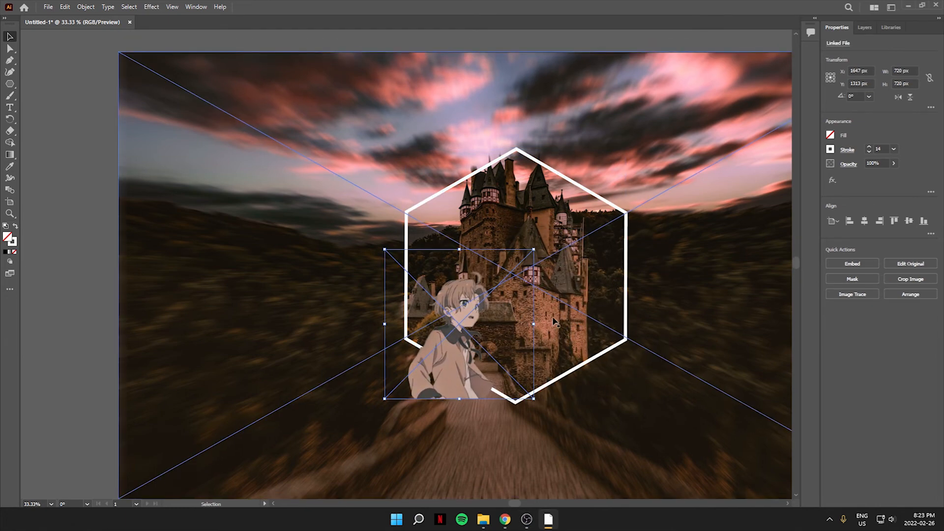
left_click_drag(534, 250, 689, 95)
left_click_drag(502, 382, 512, 352)
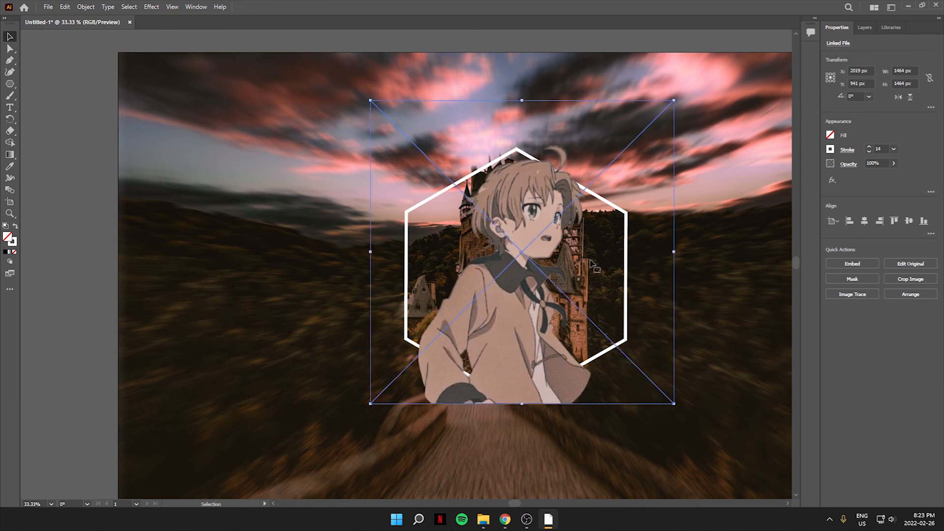
left_click_drag(675, 97, 704, 72)
left_click_drag(516, 347, 526, 365)
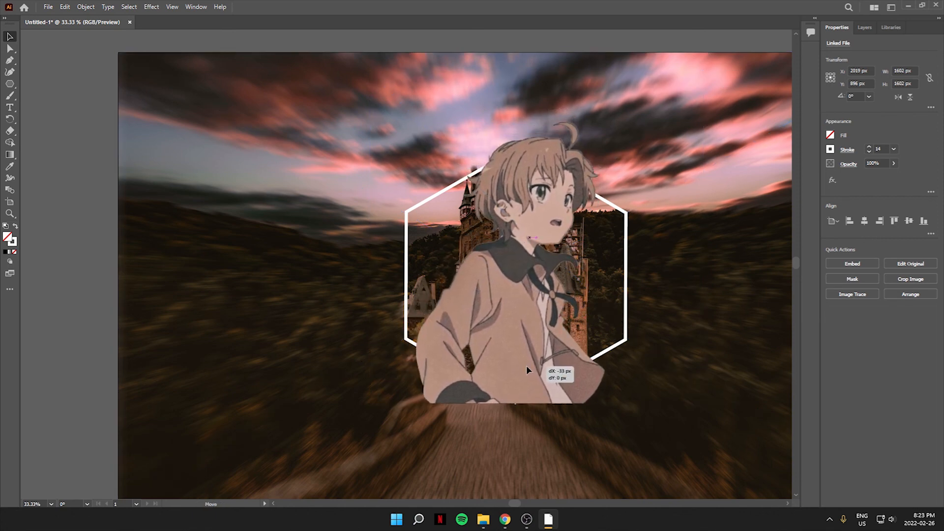
left_click_drag(526, 365, 526, 365)
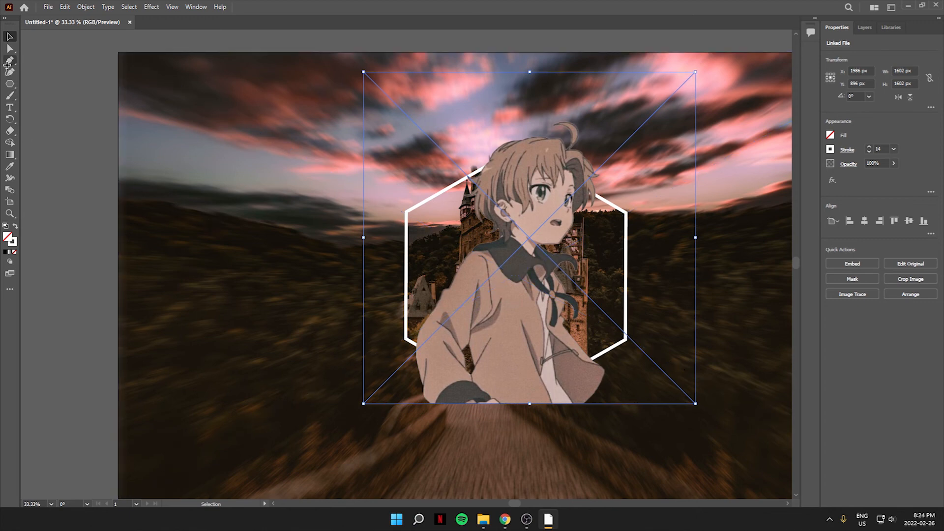
Step: Start a Pen path with an anchor at the hexagon's lower-left vertex
left_click(9, 61)
scroll(411, 347, "up", 8)
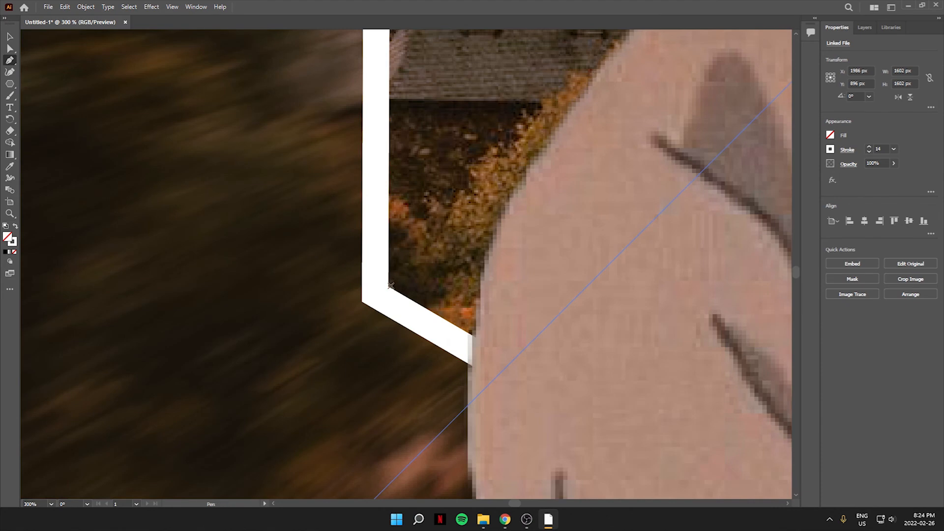
left_click(388, 290)
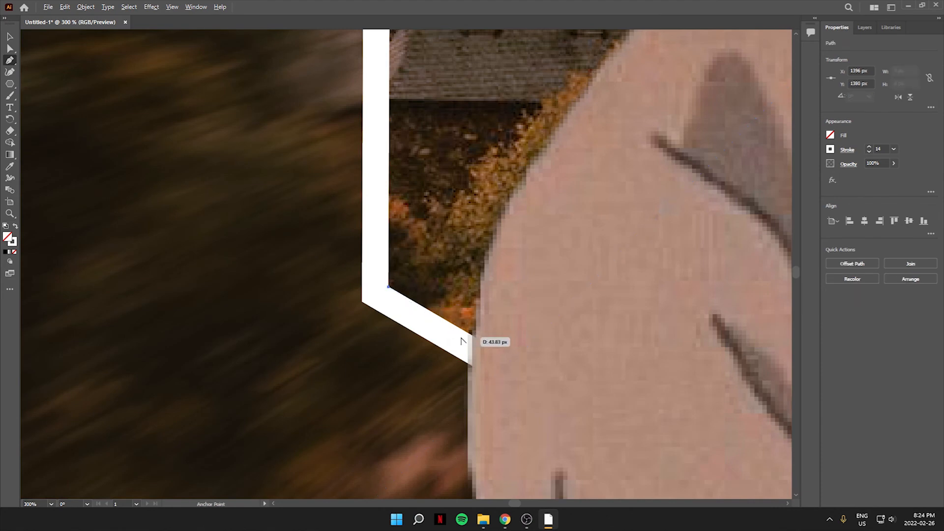
scroll(462, 337, "down", 8)
key("alt")
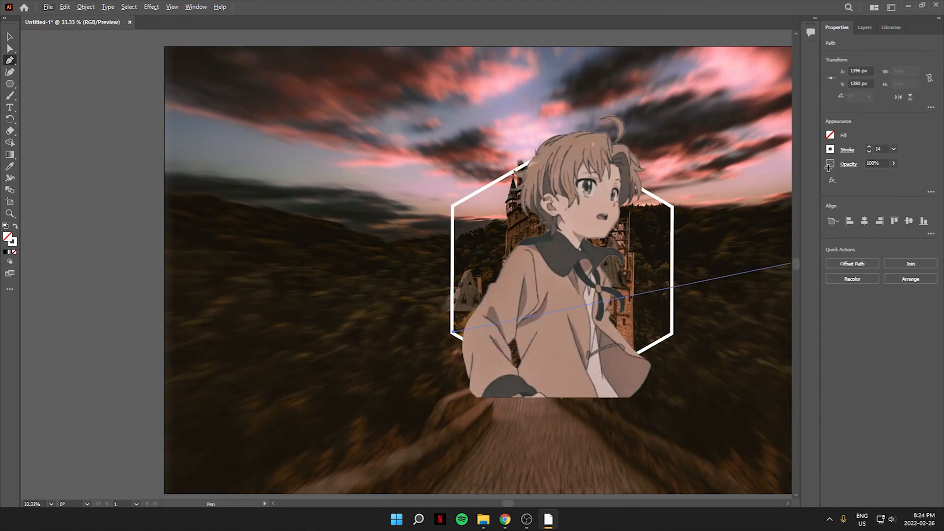
Step: Move the hexagon polygon above the character image in the layer stack
left_click(866, 28)
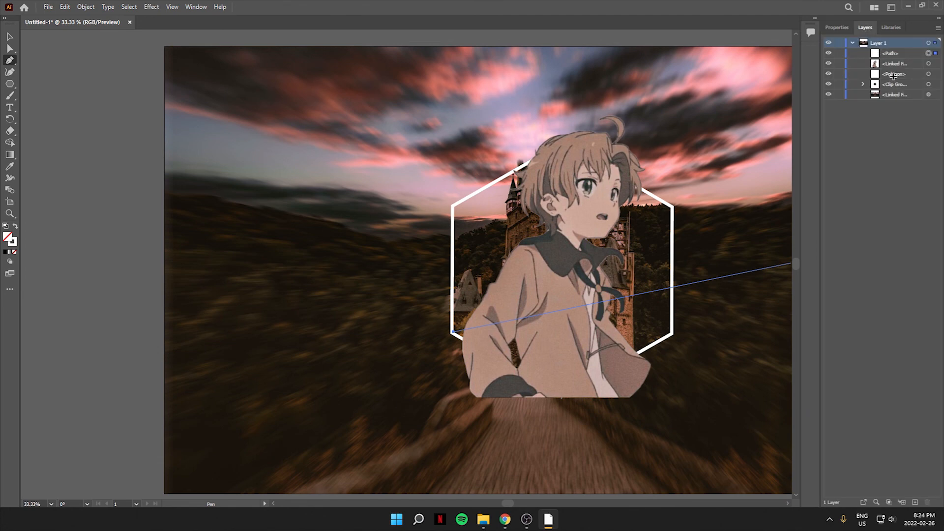
left_click_drag(894, 74, 889, 59)
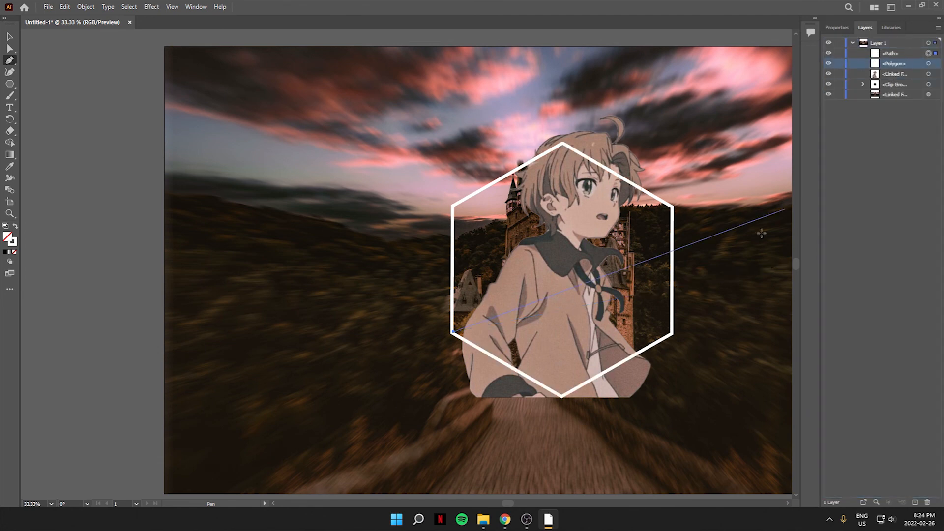
Step: Add the next Pen anchor at the hexagon's bottom vertex
scroll(564, 393, "up", 5)
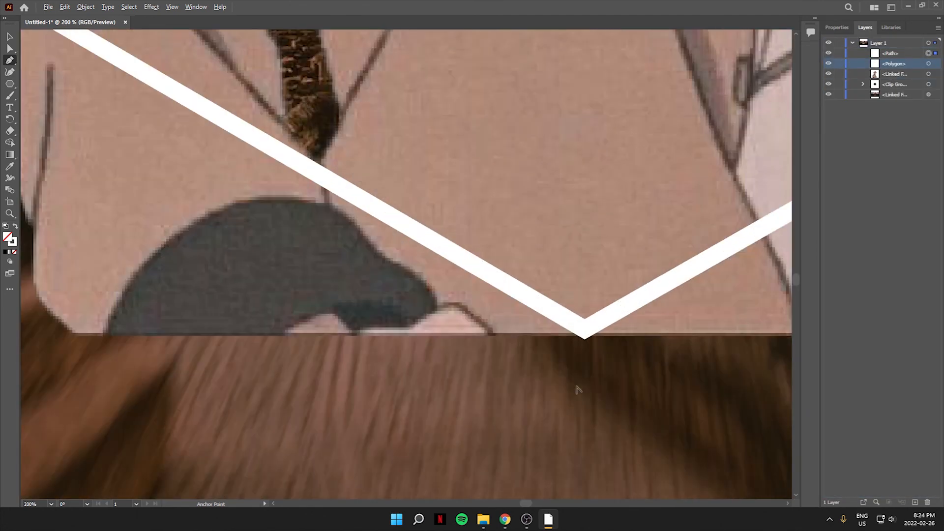
left_click(585, 319)
scroll(587, 324, "down", 5)
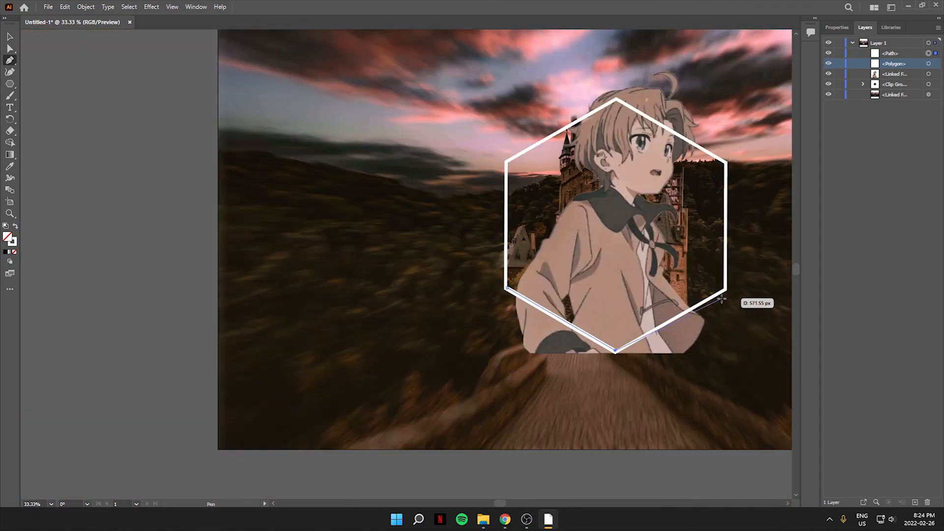